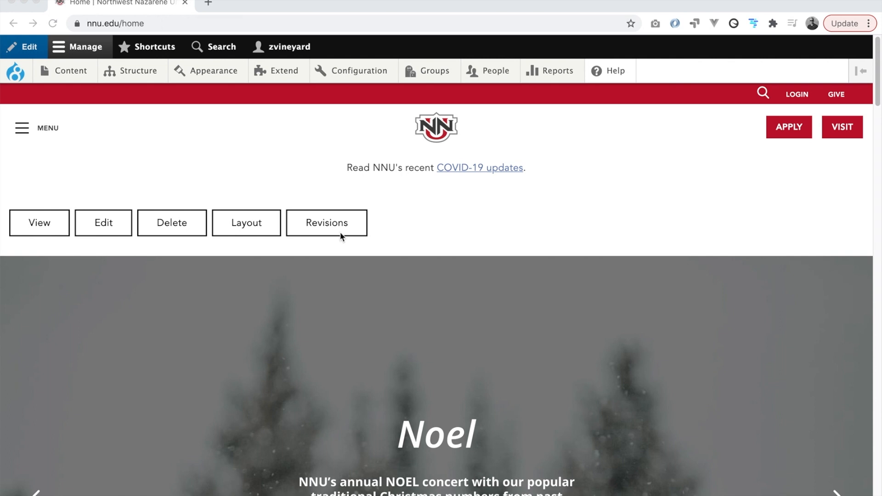
# Focus the browser and bring up the Groups dropdown in the admin toolbar.
pyautogui.click(496, 122)
pyautogui.moveTo(434, 76)
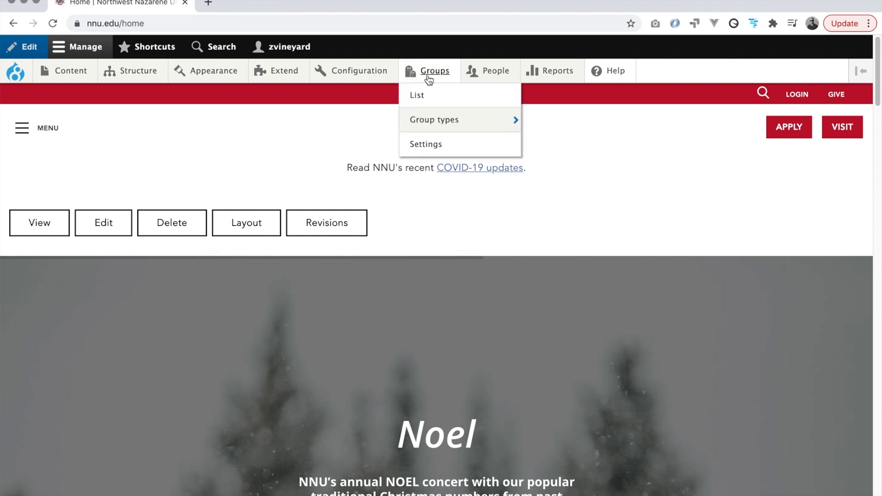
# Open the all-groups admin list and scroll it to locate the Business group.
pyautogui.click(429, 74)
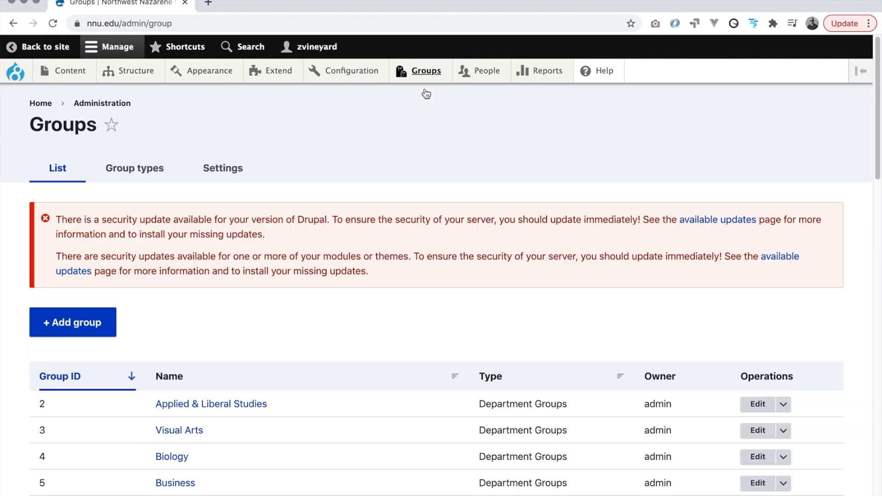
pyautogui.scroll(-3, 297, 216)
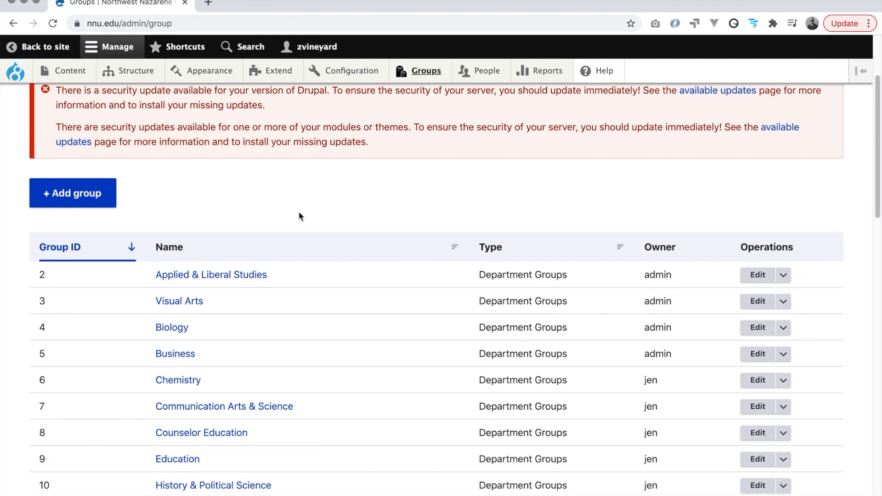
pyautogui.scroll(-2, 299, 215)
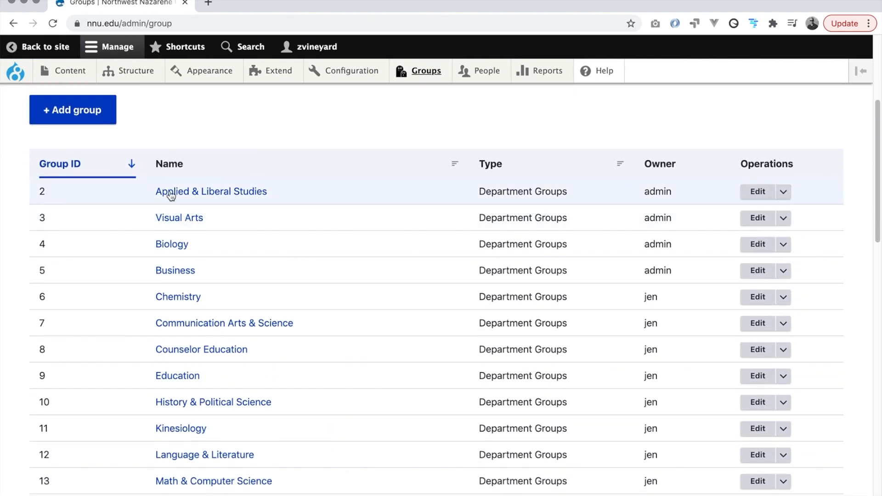
pyautogui.scroll(-6, 244, 265)
pyautogui.scroll(-10, 242, 266)
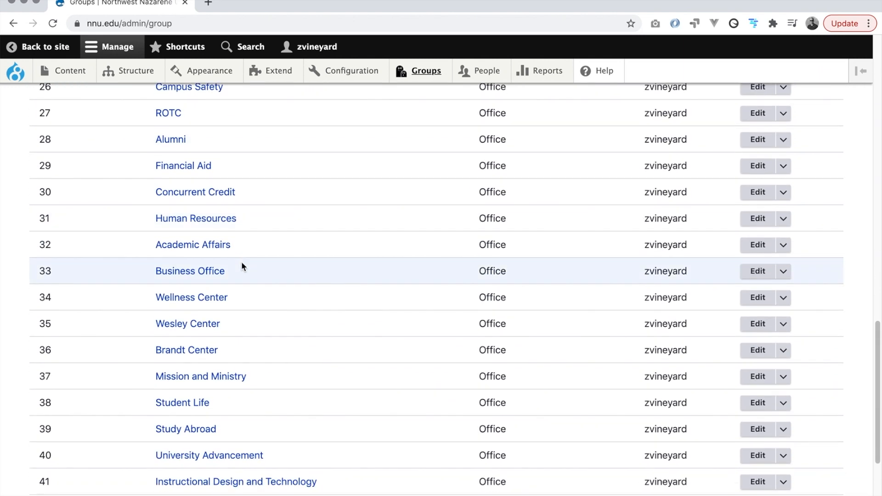
pyautogui.scroll(15, 244, 271)
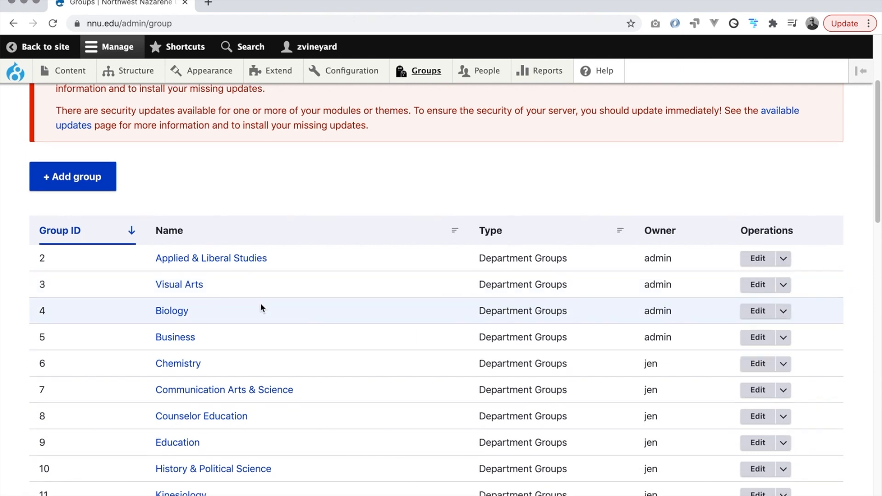
pyautogui.scroll(-1, 261, 303)
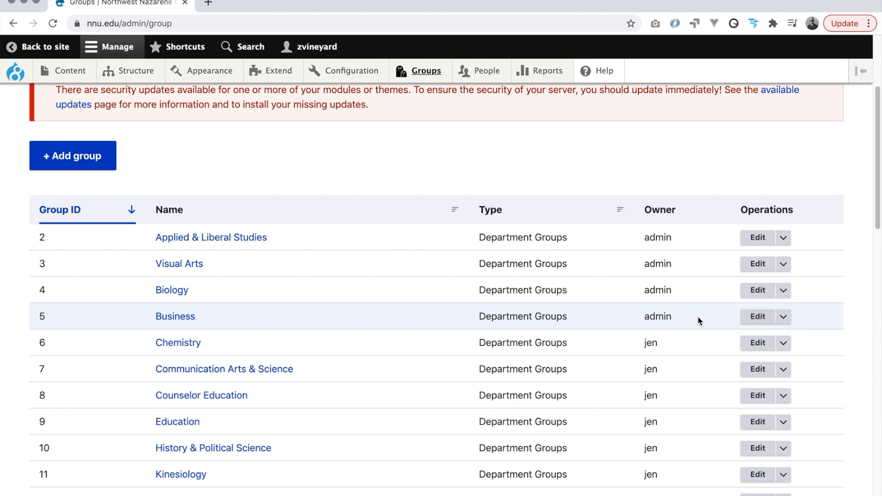
# Open the Business group's Nodes content list from its operations dropdown.
pyautogui.click(785, 318)
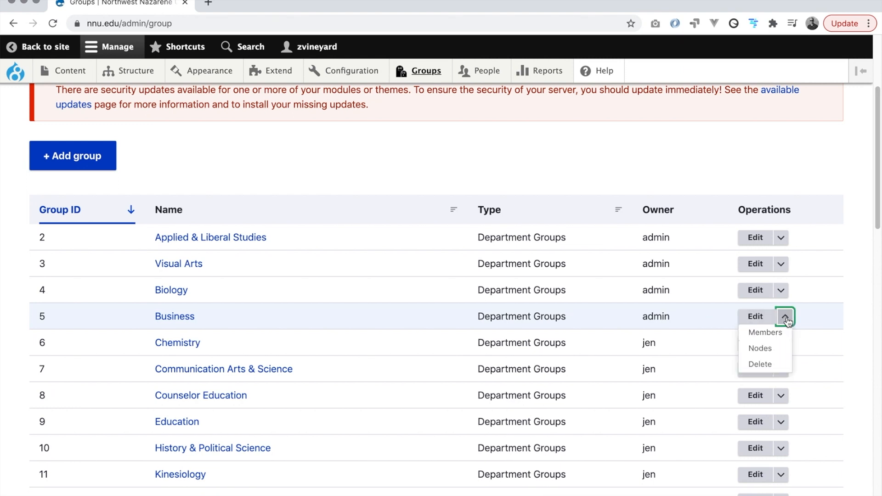
pyautogui.click(781, 354)
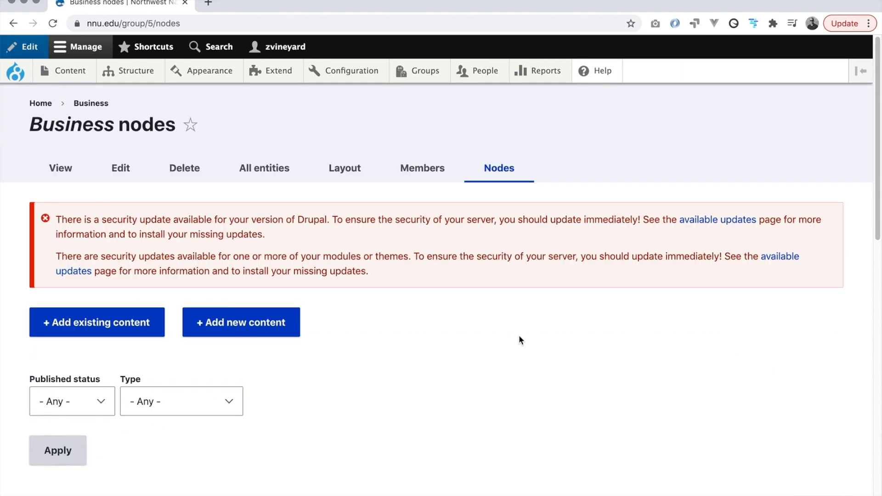
pyautogui.scroll(-3, 505, 337)
pyautogui.scroll(-6, 481, 335)
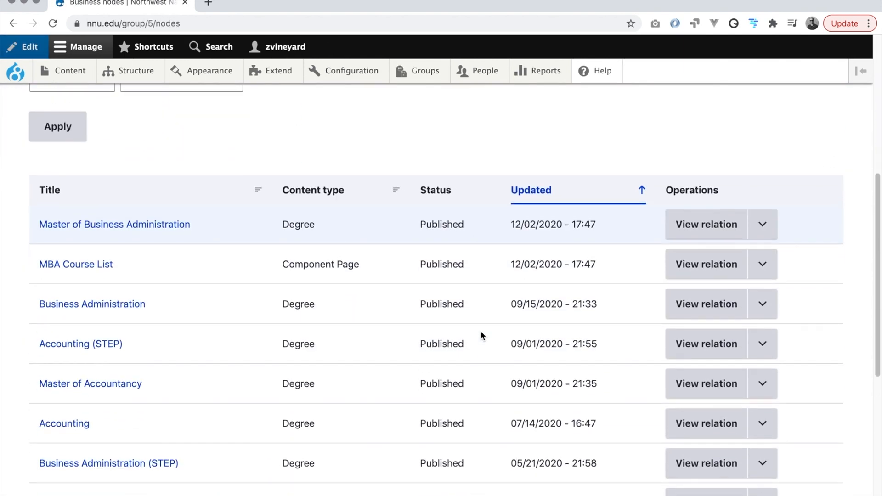
pyautogui.scroll(-5, 423, 331)
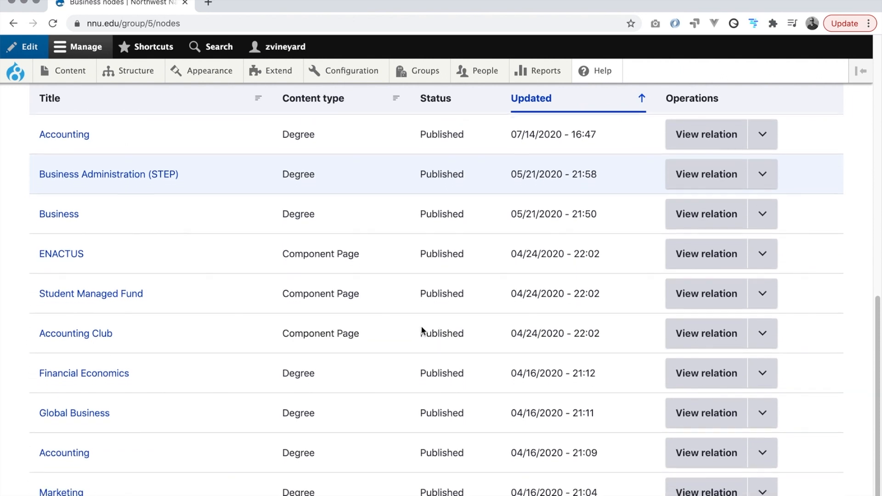
pyautogui.scroll(-2, 422, 328)
pyautogui.scroll(12, 423, 330)
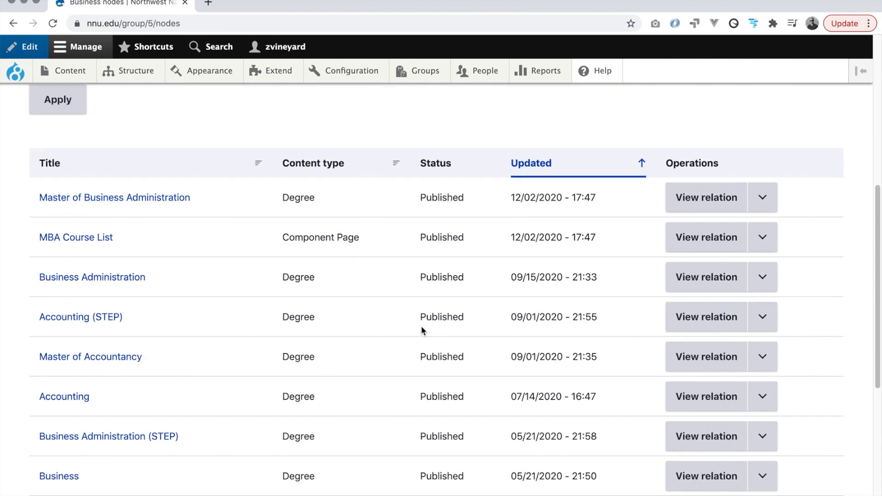
pyautogui.scroll(-5, 423, 327)
pyautogui.scroll(-3, 422, 327)
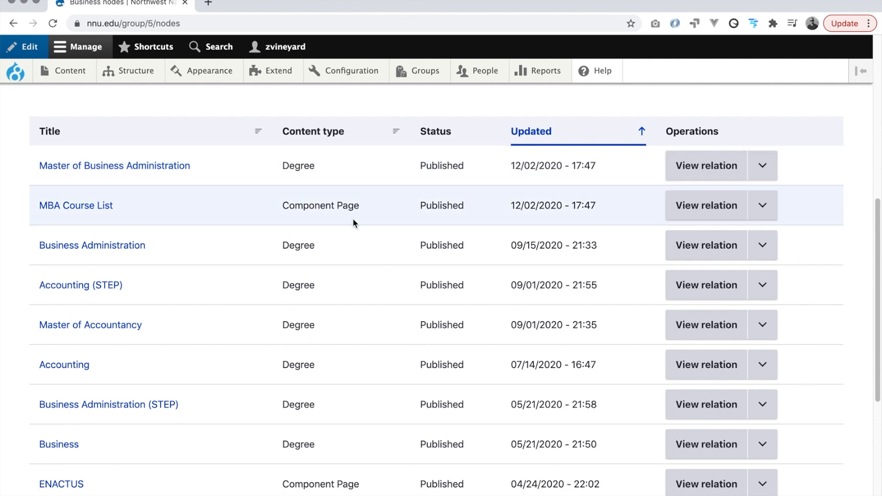
pyautogui.scroll(5, 353, 223)
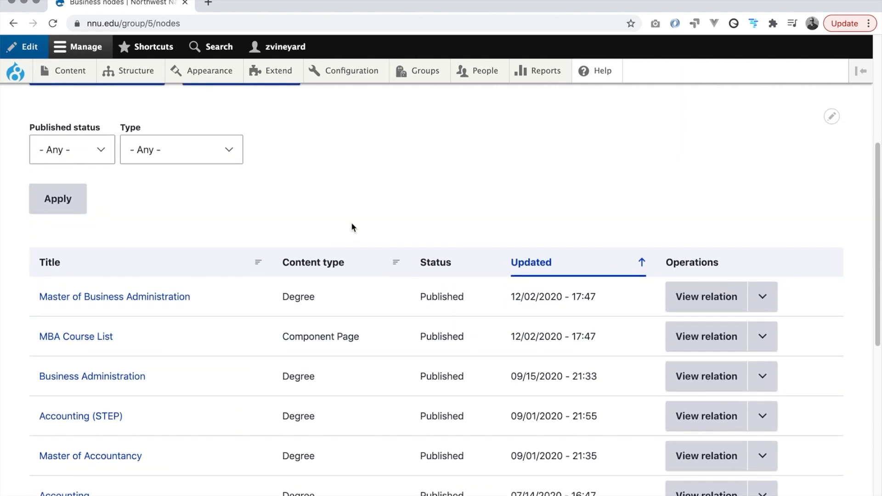
pyautogui.scroll(6, 352, 224)
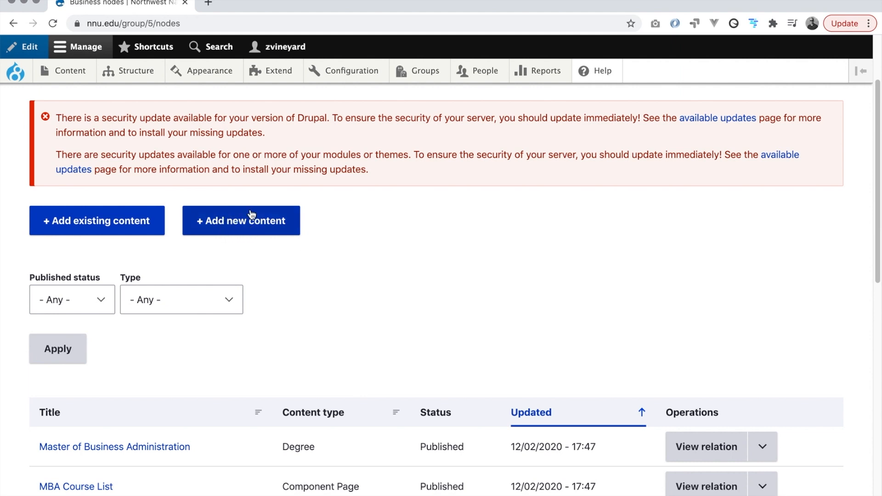
# Add new content to the Business group as a Group node (Staff).
pyautogui.click(269, 223)
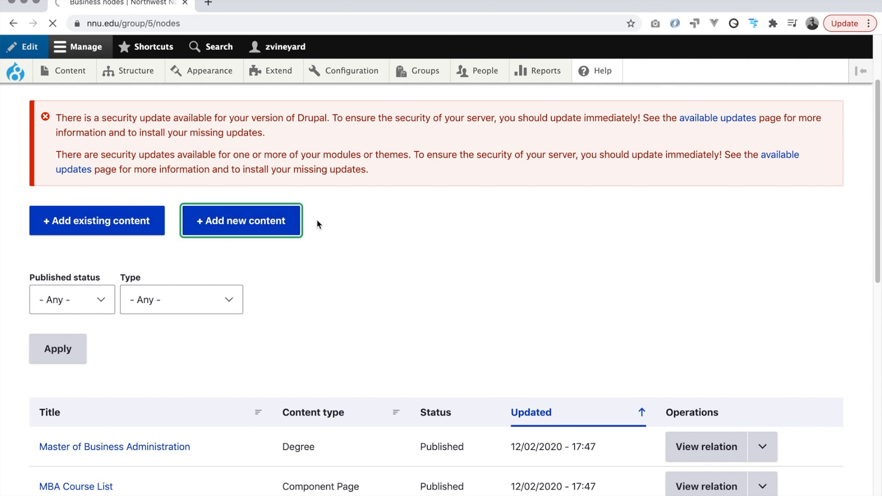
pyautogui.scroll(-2, 317, 220)
pyautogui.scroll(-5, 316, 219)
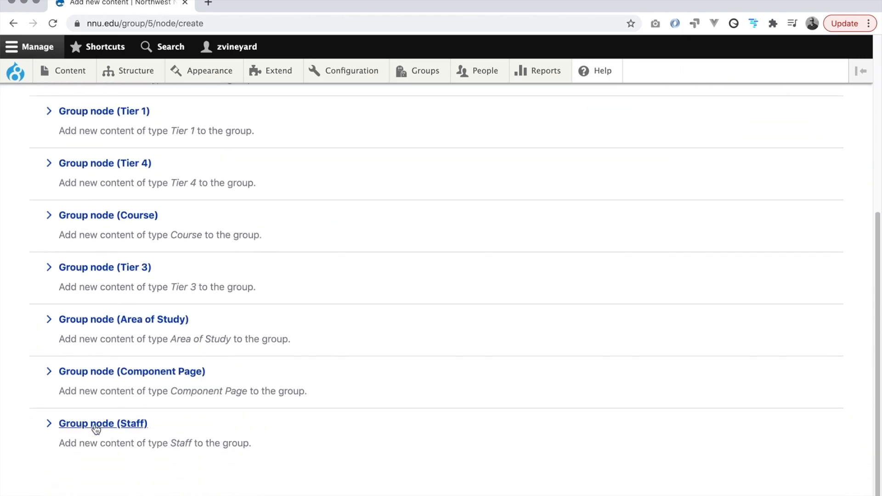
pyautogui.scroll(4, 96, 429)
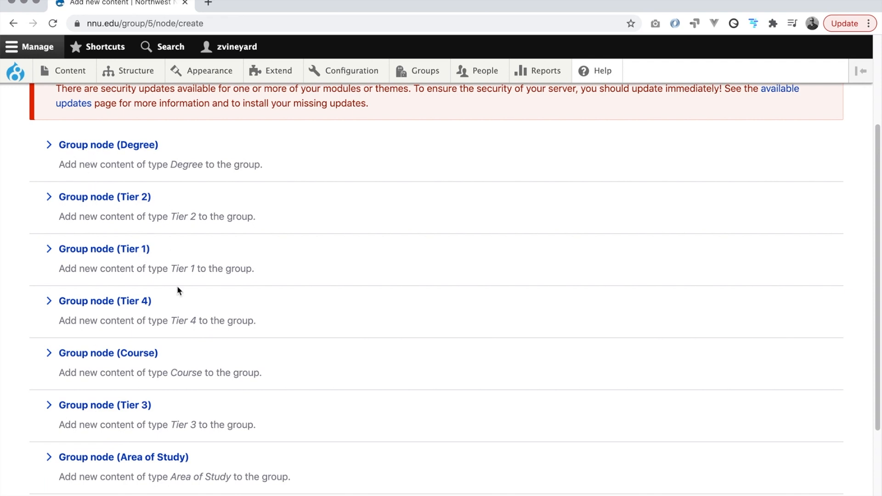
pyautogui.scroll(-3, 178, 294)
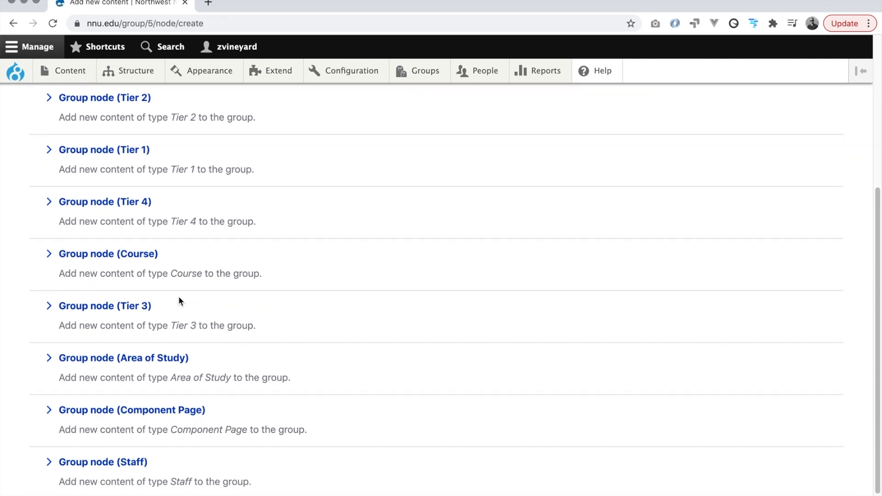
pyautogui.click(100, 463)
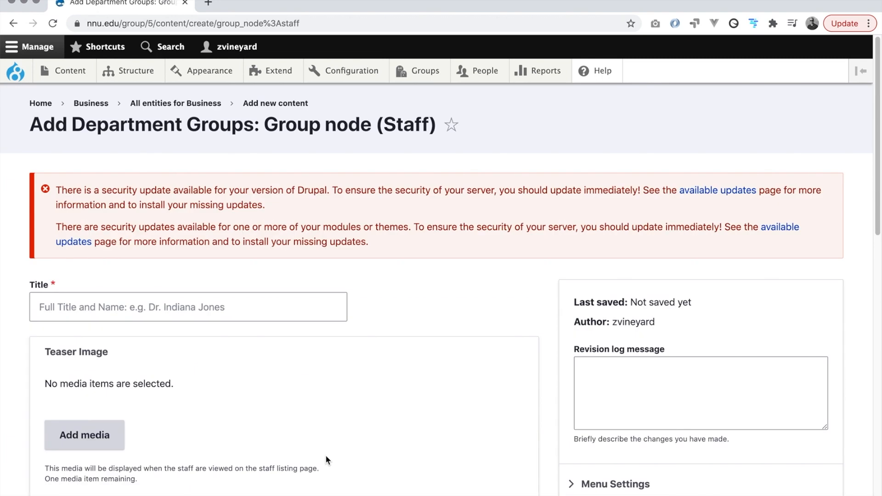
# Look over the blank Staff form and place the cursor in its Title field.
pyautogui.scroll(-3, 306, 423)
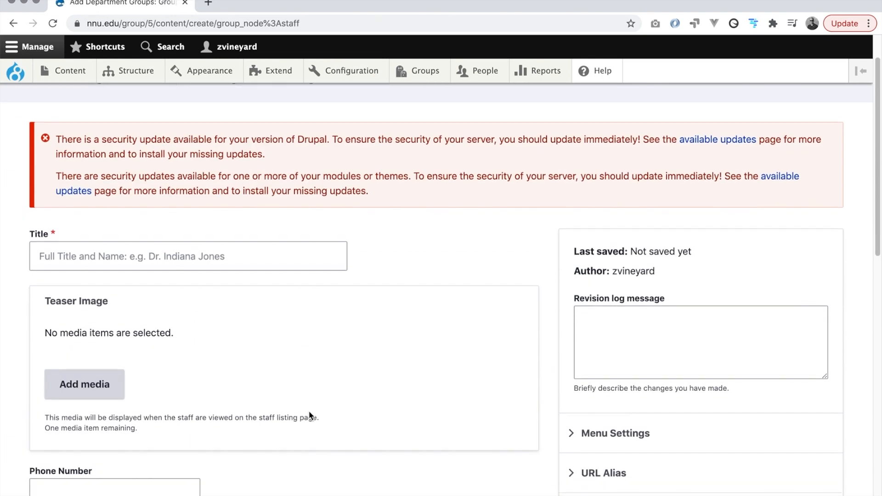
pyautogui.scroll(-2, 309, 410)
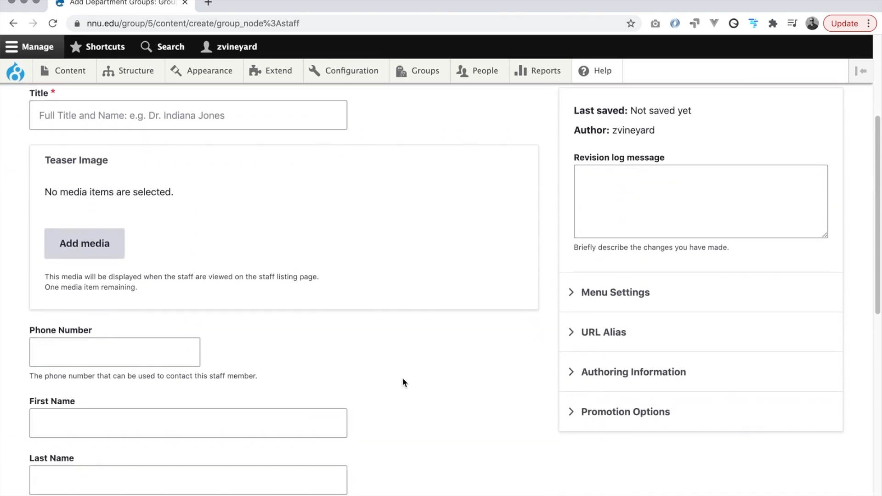
pyautogui.scroll(-2, 405, 385)
pyautogui.scroll(-7, 405, 390)
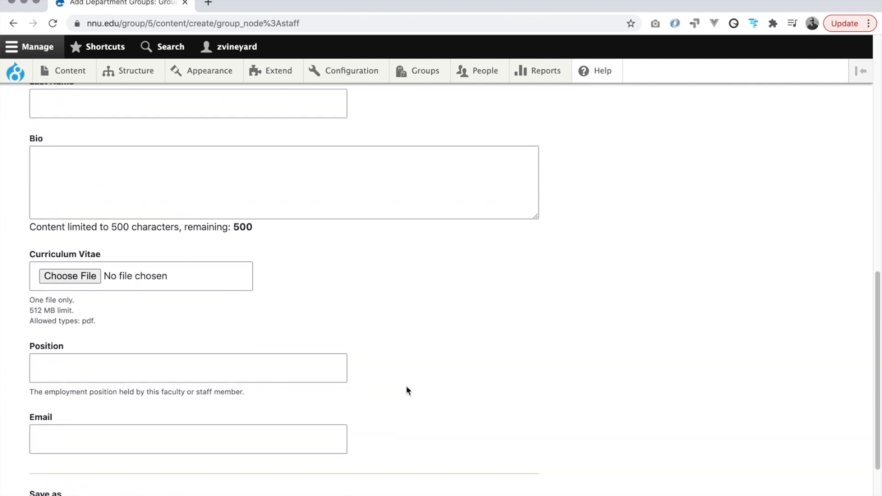
pyautogui.scroll(8, 407, 390)
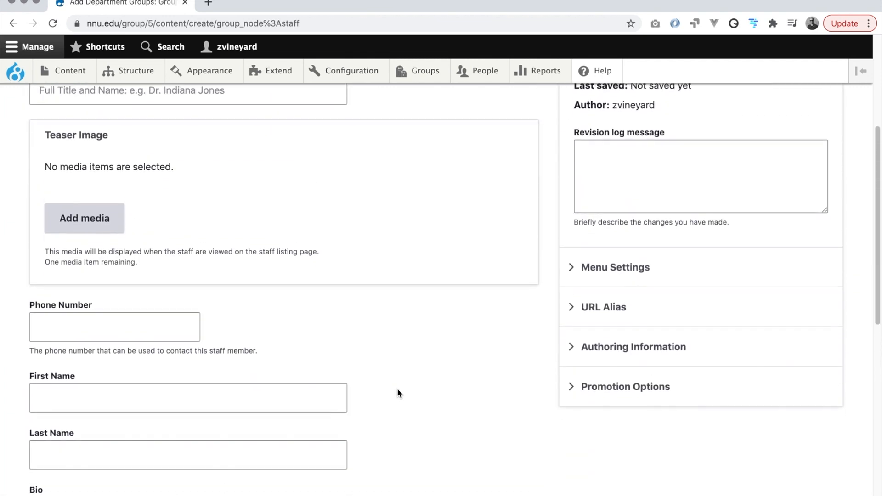
pyautogui.scroll(3, 398, 398)
pyautogui.scroll(-1, 138, 220)
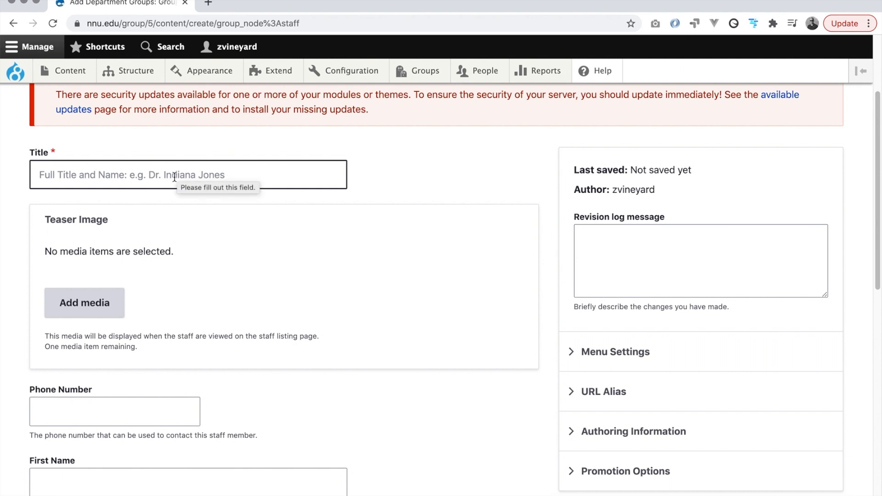
pyautogui.scroll(-1, 169, 179)
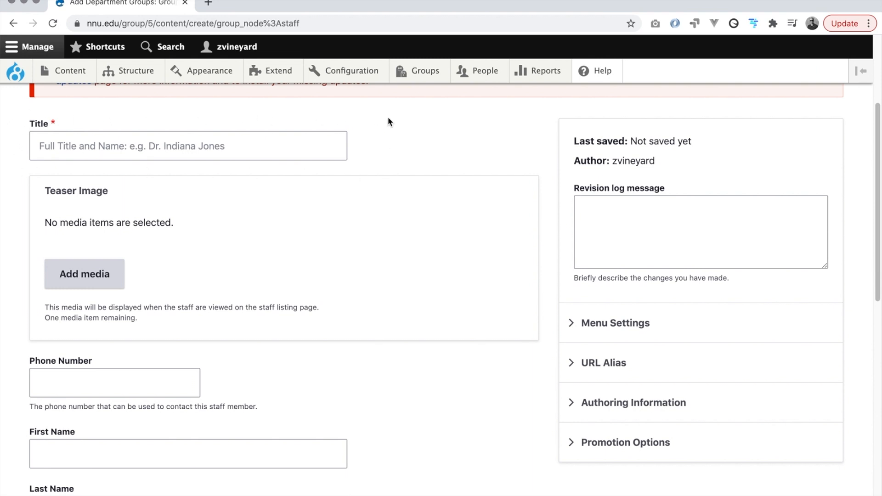
pyautogui.click(135, 156)
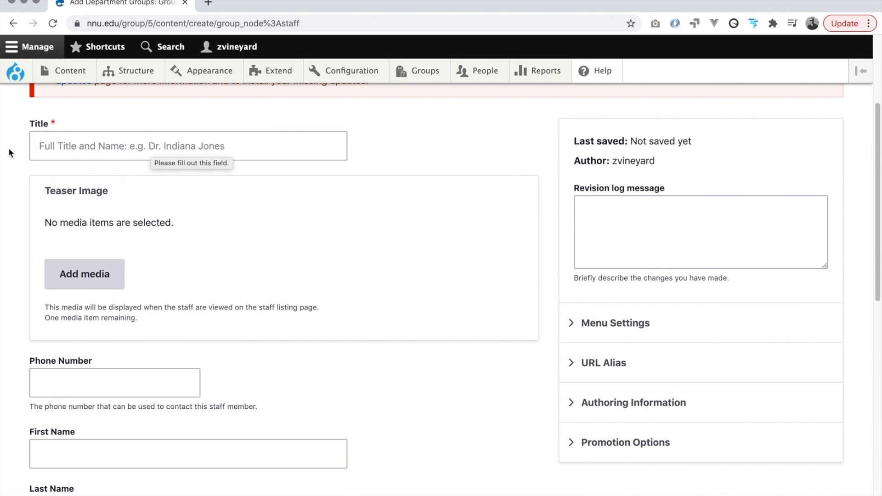
pyautogui.click(65, 145)
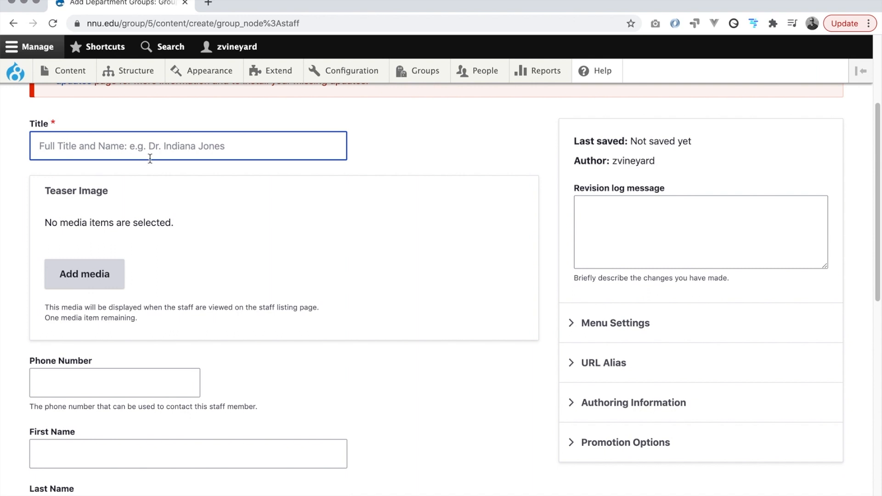
# Replace the first name typed in the Title field with 'Test Person'.
pyautogui.press('Tab')
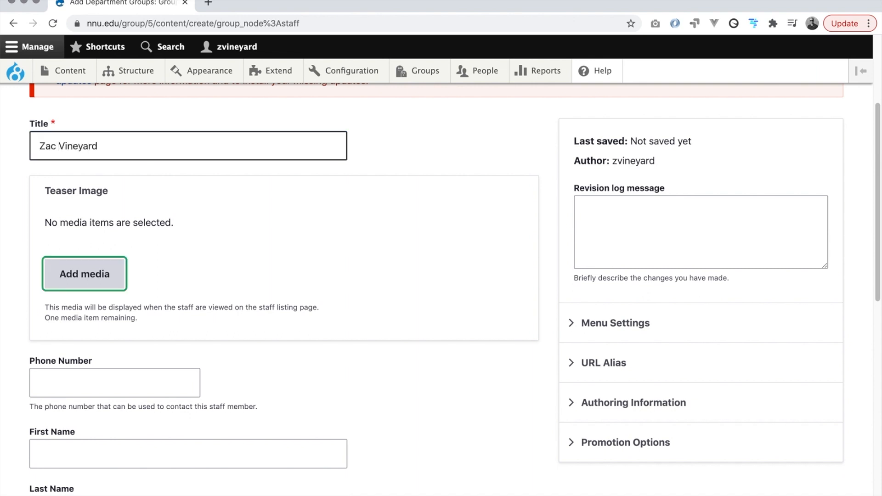
pyautogui.hotkey('shift', 'Tab')
pyautogui.write('Test')
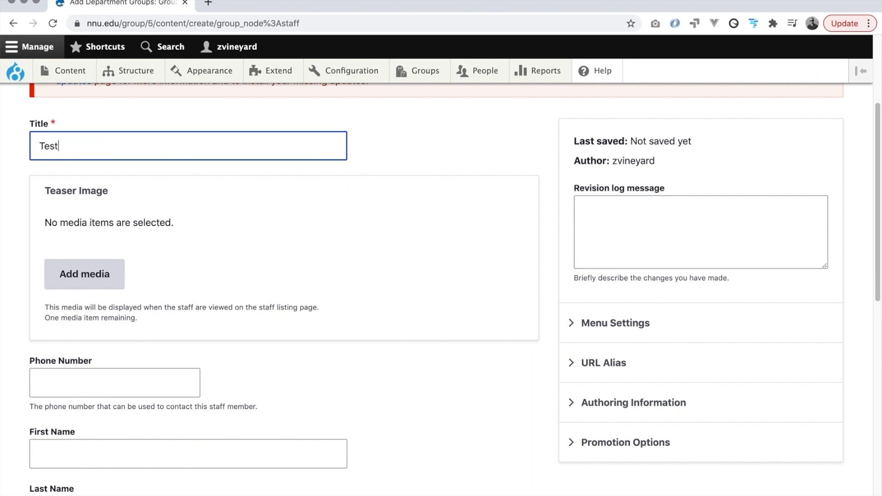
pyautogui.write(' Person')
pyautogui.moveTo(127, 146); pyautogui.dragTo(35, 144)
pyautogui.click(21, 162)
pyautogui.moveTo(114, 139); pyautogui.dragTo(35, 144)
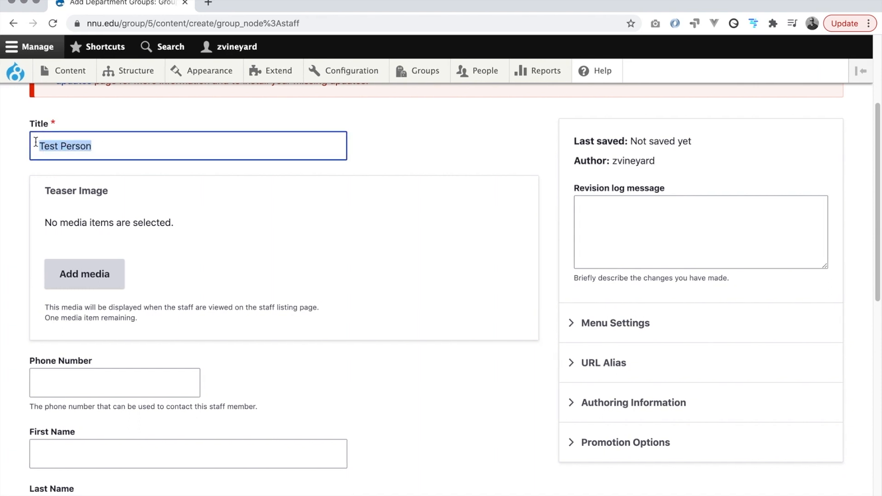
pyautogui.moveTo(199, 144); pyautogui.dragTo(38, 143)
pyautogui.click(25, 150)
pyautogui.scroll(-2, 8, 170)
pyautogui.scroll(1, 8, 172)
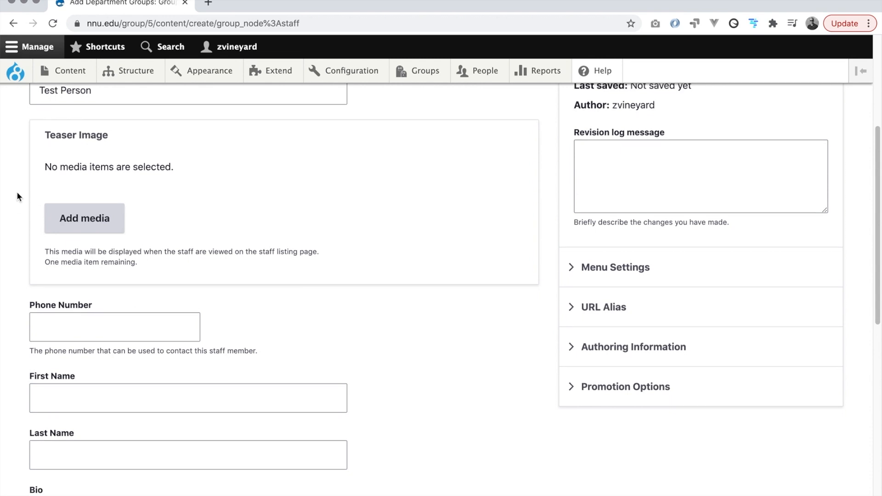
# Upload IMG_20200408_180721.jpg from Downloads through the teaser image's media library.
pyautogui.click(84, 220)
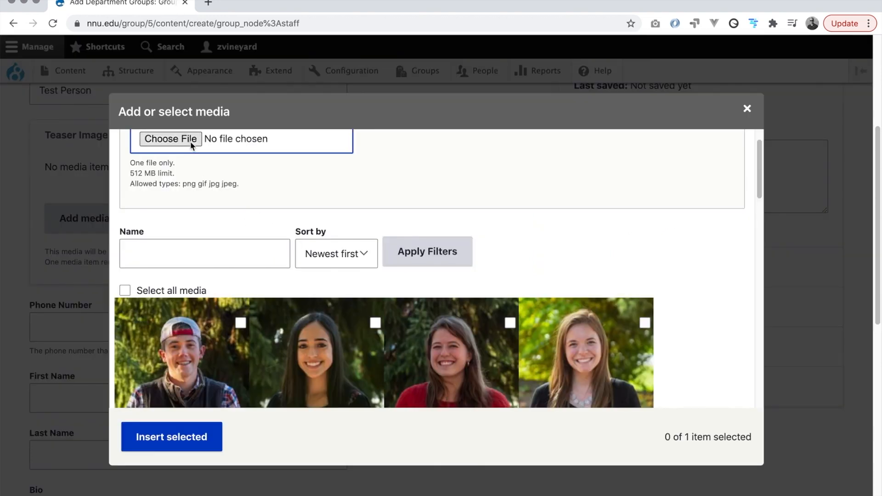
pyautogui.click(177, 141)
pyautogui.scroll(-6, 329, 139)
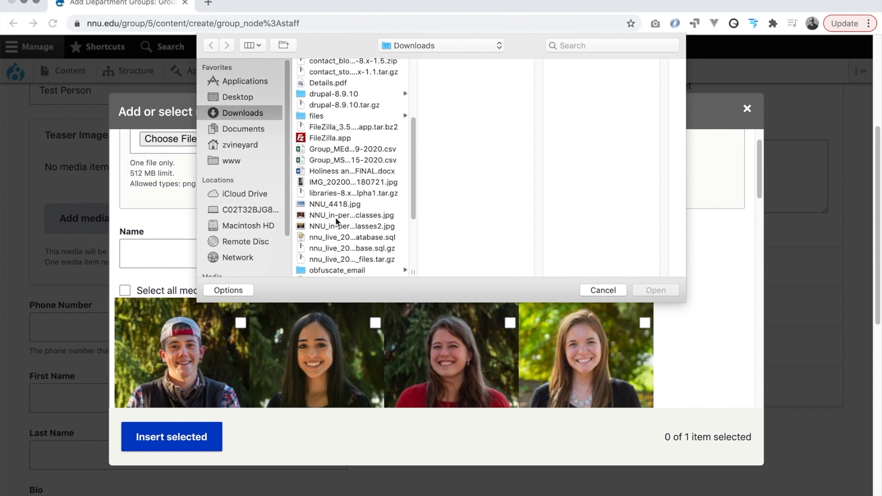
pyautogui.scroll(-5, 338, 219)
pyautogui.scroll(6, 339, 219)
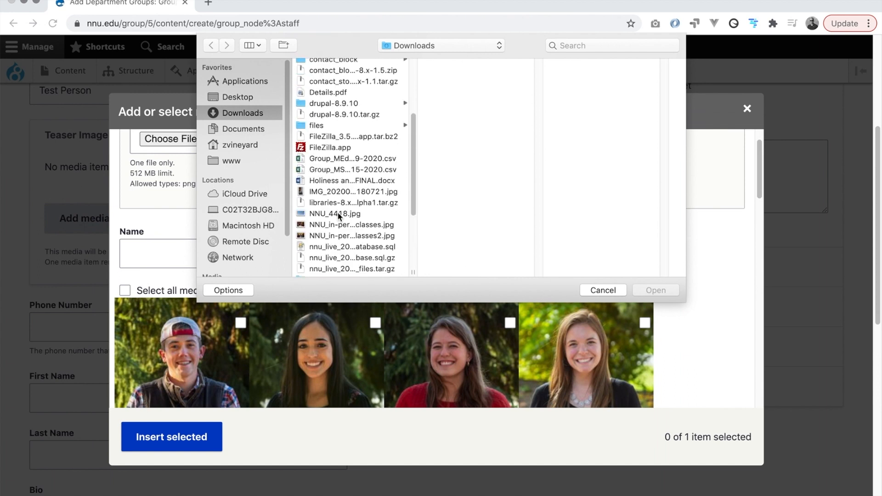
pyautogui.scroll(1, 338, 212)
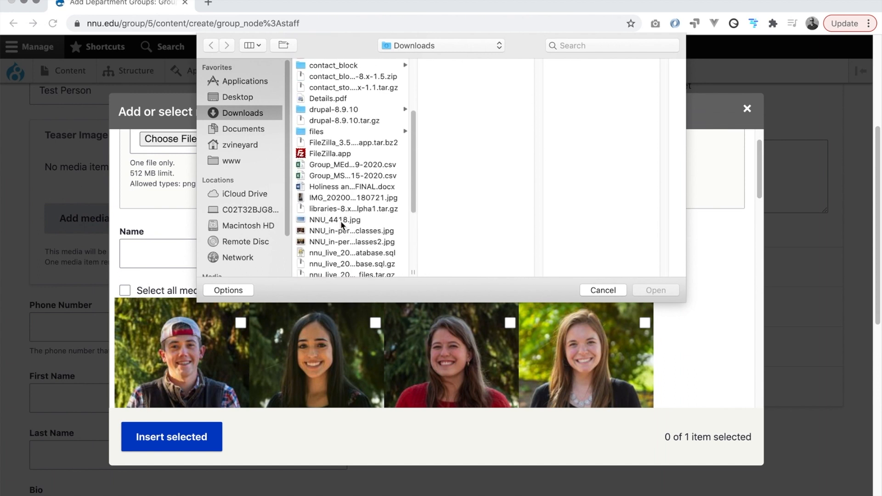
pyautogui.click(351, 197)
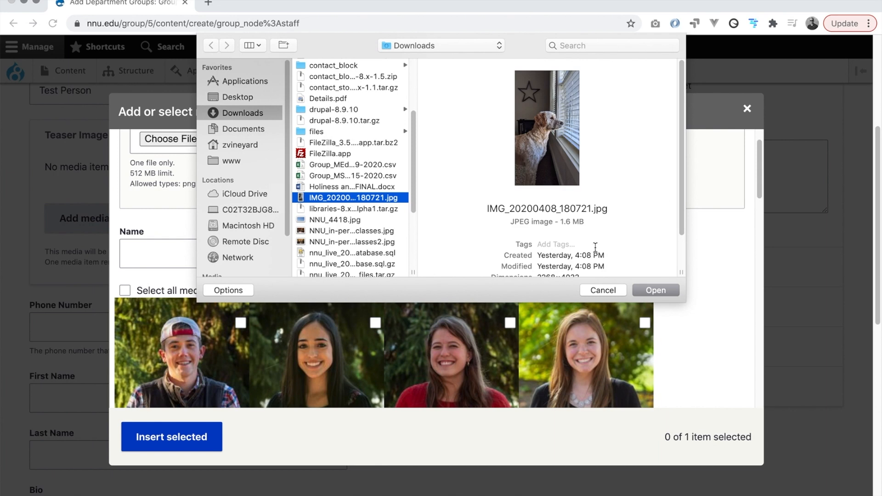
pyautogui.click(655, 290)
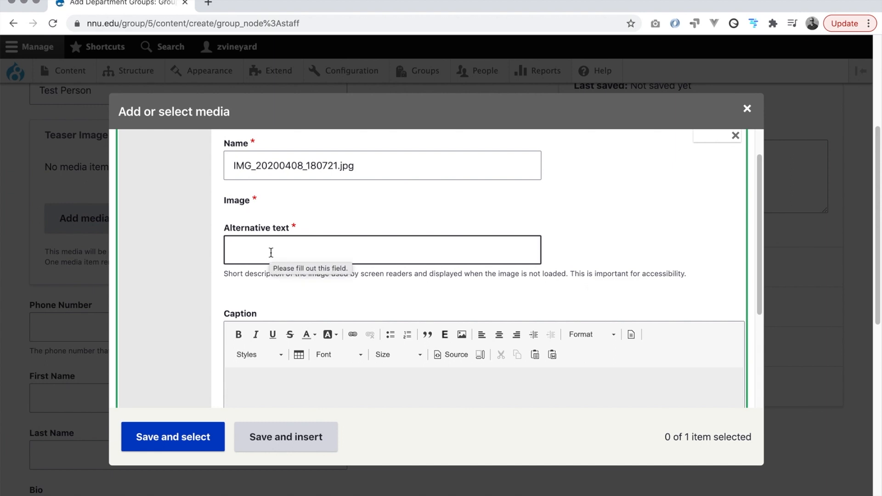
# Begin typing the uploaded image's alternative text.
pyautogui.scroll(-1, 261, 343)
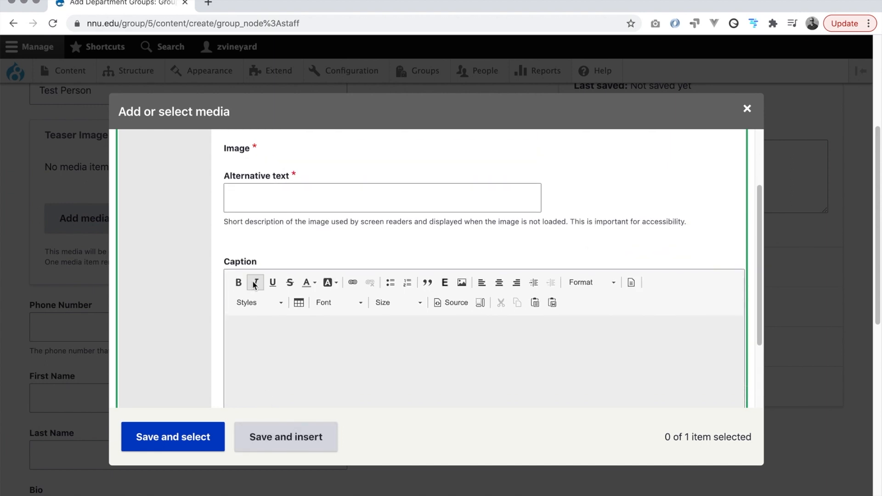
pyautogui.click(255, 209)
pyautogui.write('COoper')
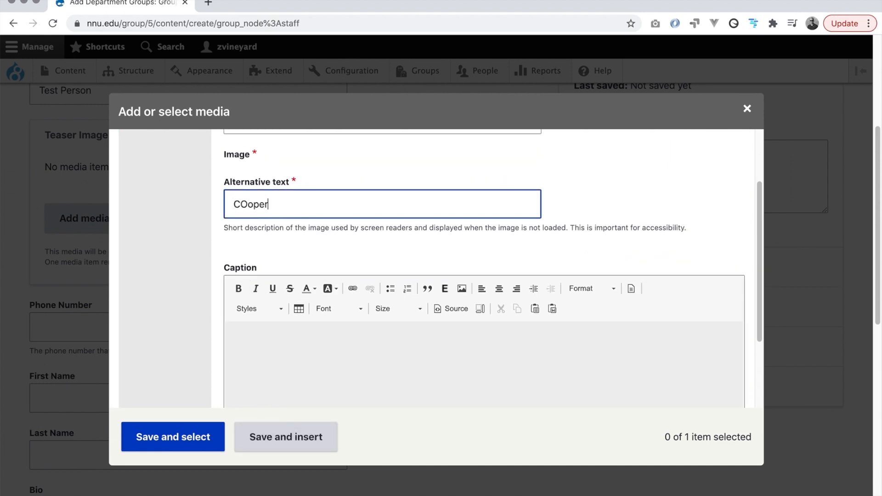
pyautogui.press('BackSpace')
pyautogui.press('BackSpace')
pyautogui.press('BackSpace')
pyautogui.press('BackSpace')
pyautogui.press('BackSpace')
pyautogui.press('BackSpace')
pyautogui.write('Coo')
# Insert the photo as the teaser image and enter the staff phone number.
pyautogui.click(314, 437)
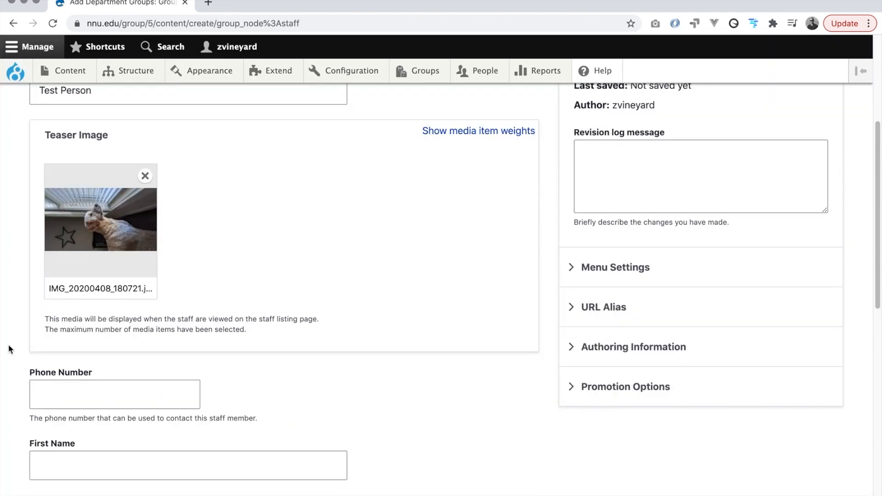
pyautogui.scroll(-2, 7, 342)
pyautogui.click(92, 360)
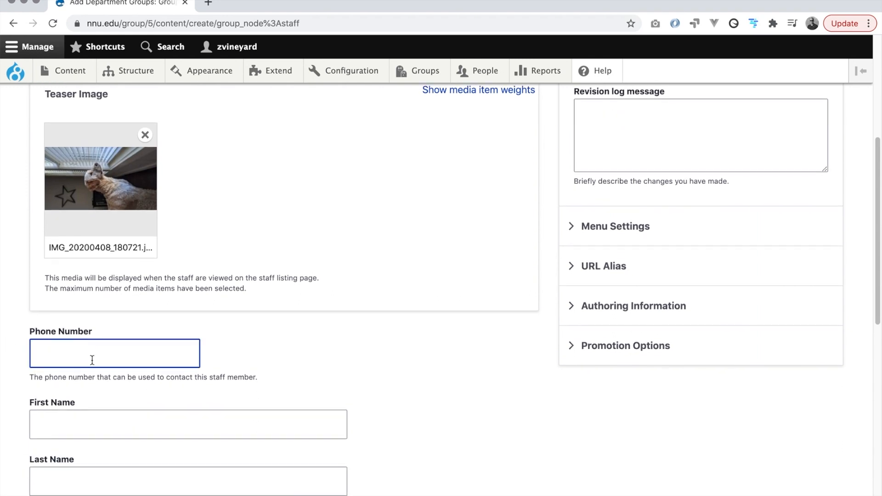
pyautogui.click(333, 361)
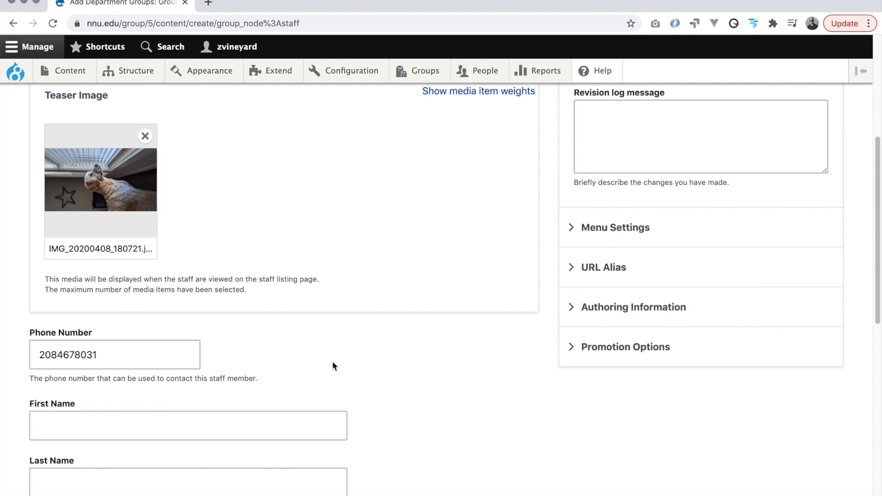
# Fill in First Name 'Test' and Last Name 'Person'.
pyautogui.scroll(-2, 356, 361)
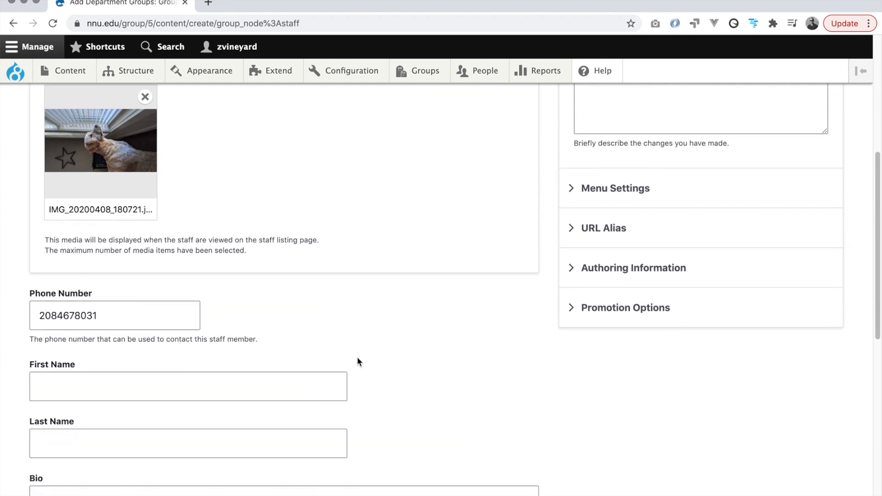
pyautogui.scroll(-5, 357, 357)
pyautogui.click(148, 284)
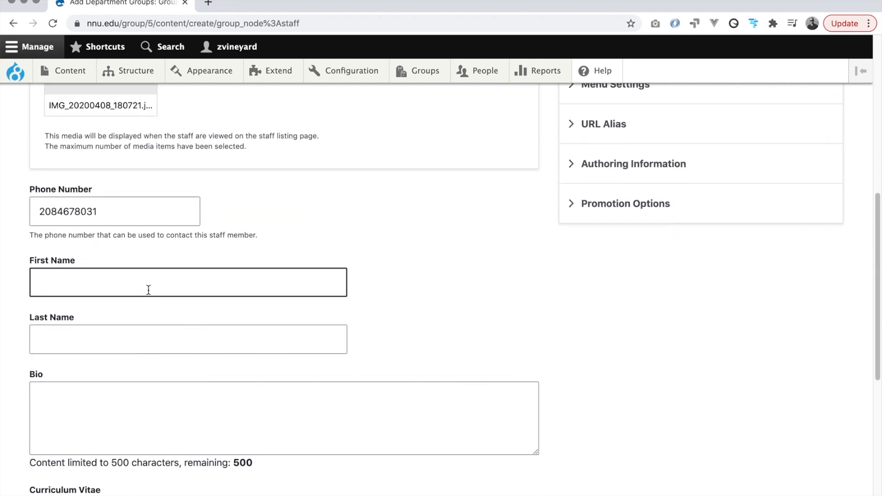
pyautogui.write('Test')
pyautogui.press('Tab')
pyautogui.write('Pers')
pyautogui.press('Tab')
pyautogui.write('on')
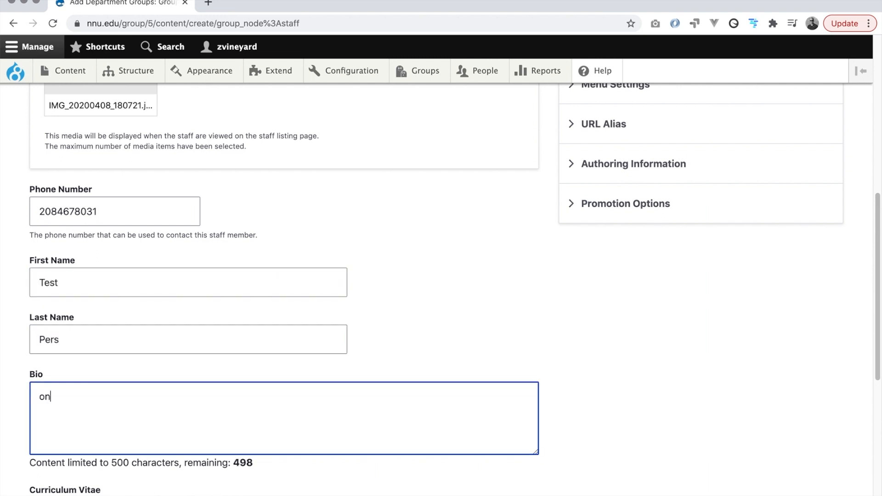
pyautogui.press('BackSpace')
pyautogui.press('BackSpace')
pyautogui.hotkey('shift', 'Tab')
pyautogui.write('Person')
pyautogui.press('Tab')
# Scroll down and point out that the Curriculum Vitae field accepts only PDF files.
pyautogui.scroll(-3, 398, 371)
pyautogui.scroll(-3, 373, 396)
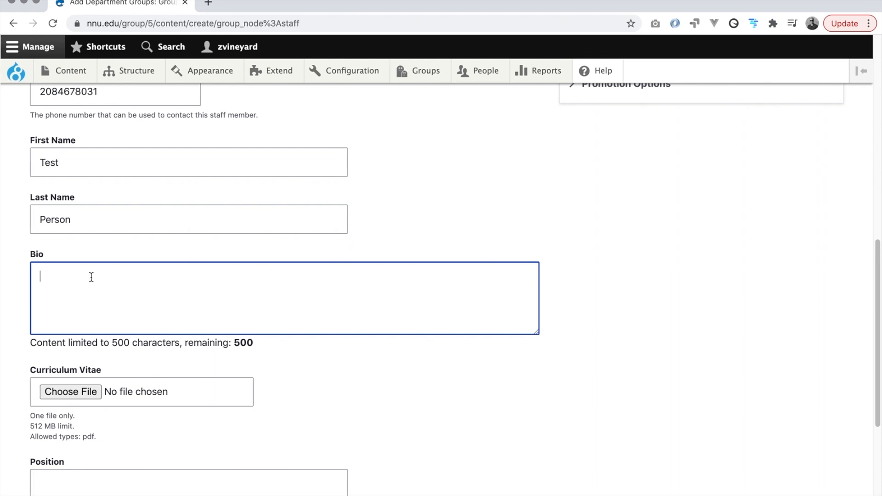
pyautogui.scroll(-3, 122, 297)
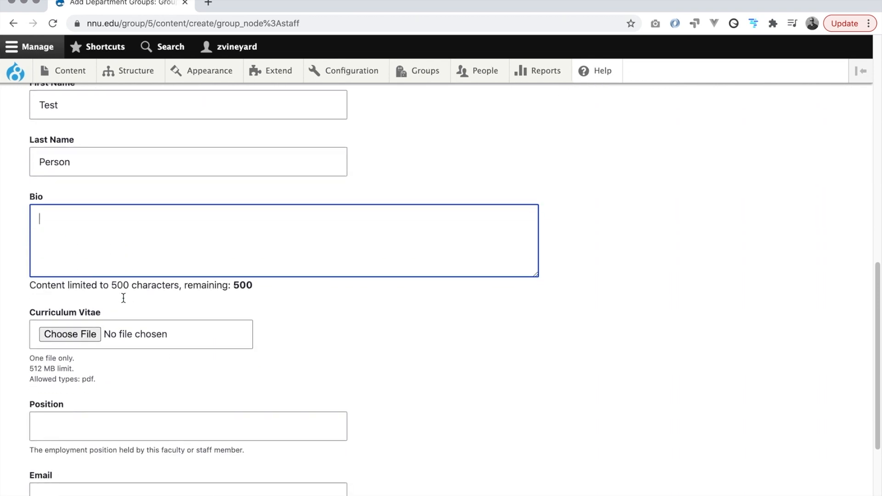
pyautogui.scroll(-3, 115, 308)
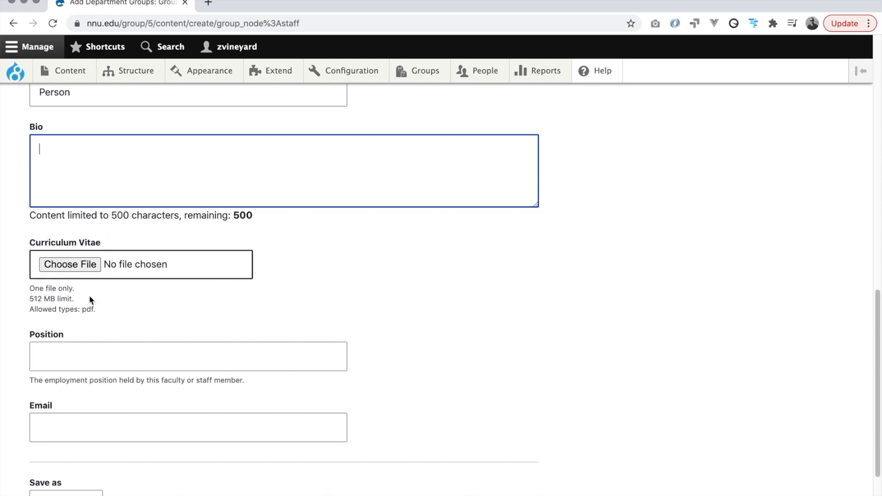
pyautogui.doubleClick(89, 310)
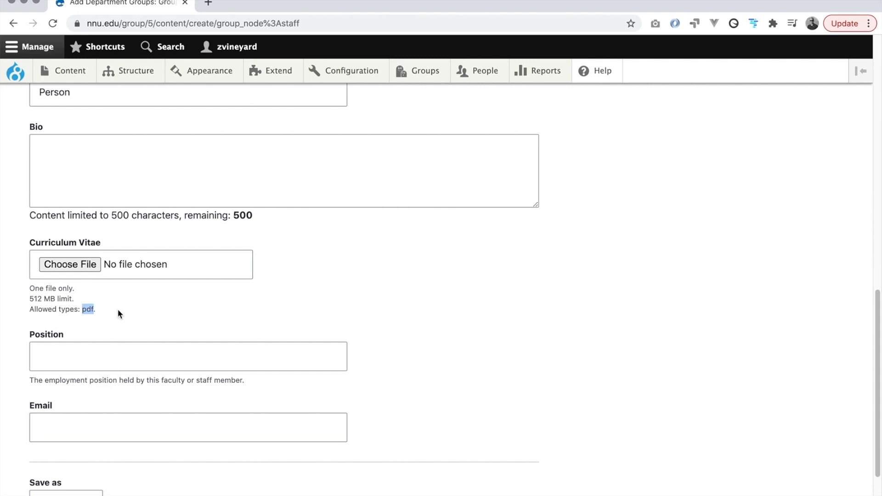
pyautogui.scroll(-2, 118, 309)
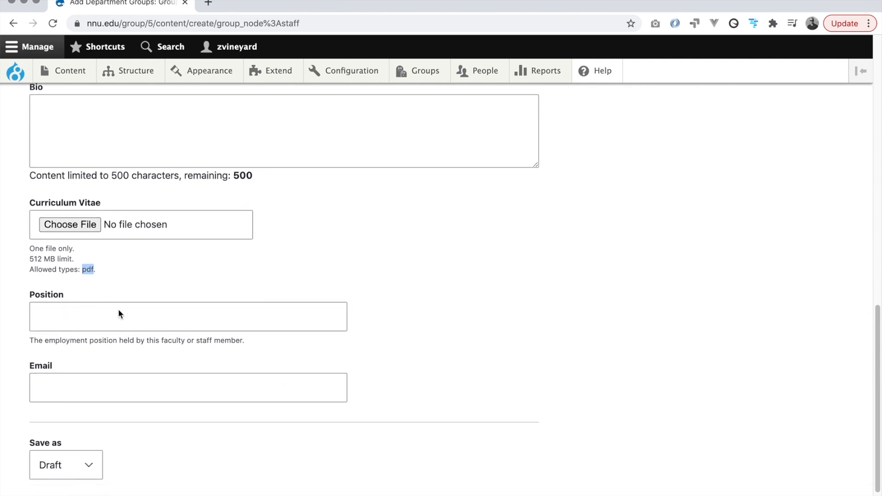
# Set the Position to 'Director of Human Resources'.
pyautogui.scroll(-1, 96, 285)
pyautogui.click(96, 284)
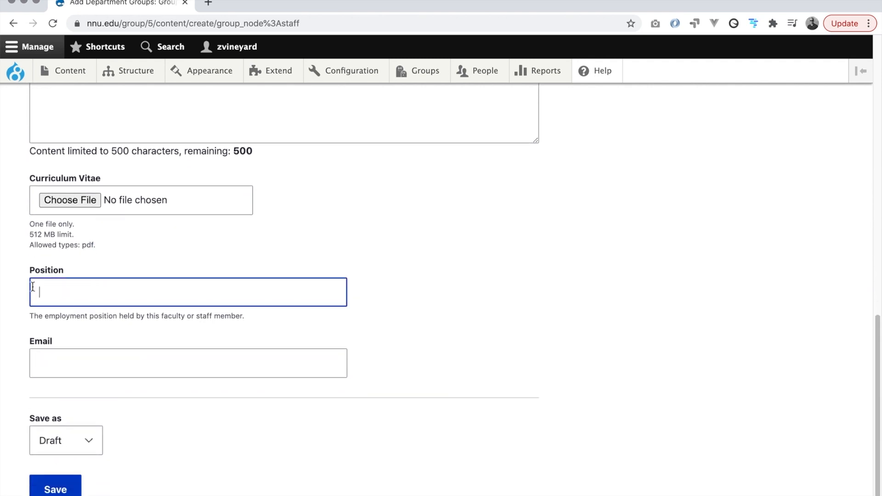
pyautogui.moveTo(22, 269); pyautogui.dragTo(76, 272)
pyautogui.click(75, 291)
pyautogui.write('Director of Humann Resources')
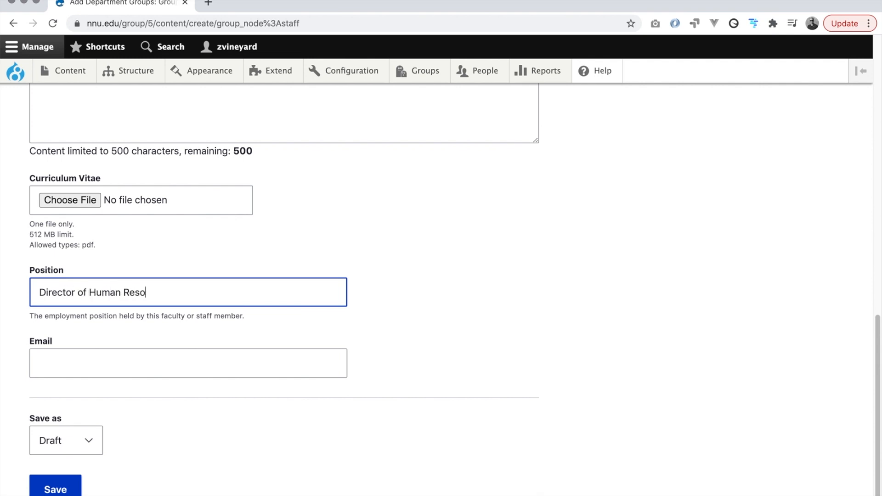
# Enter the staff member's nnu.edu e-mail address in the Email field.
pyautogui.scroll(-1, 302, 312)
pyautogui.click(234, 329)
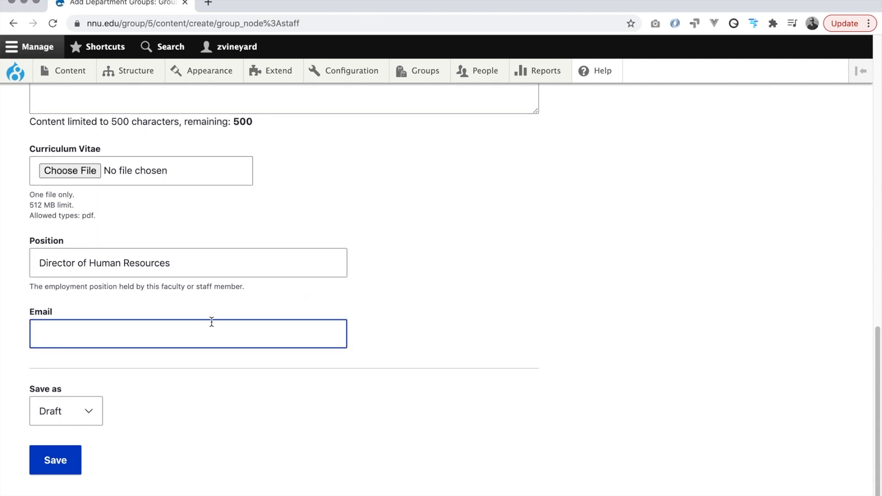
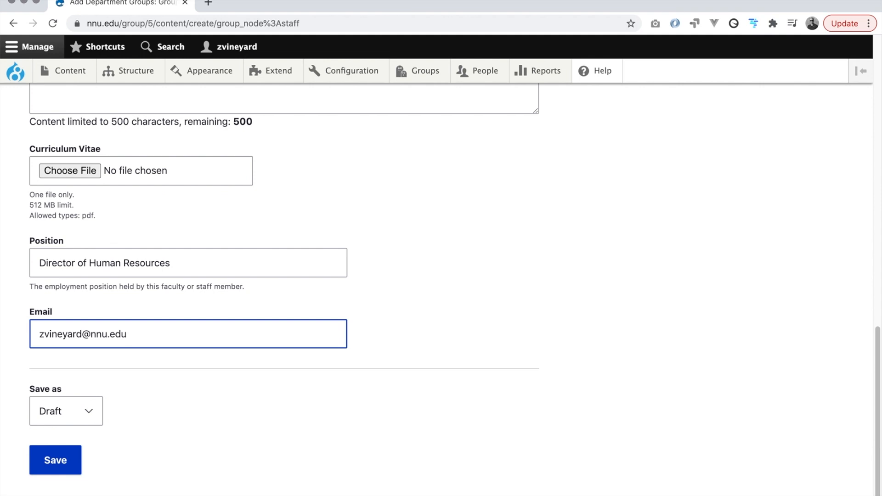
# Switch Save as to Published, save the entry, and review the Test Person page.
pyautogui.click(94, 416)
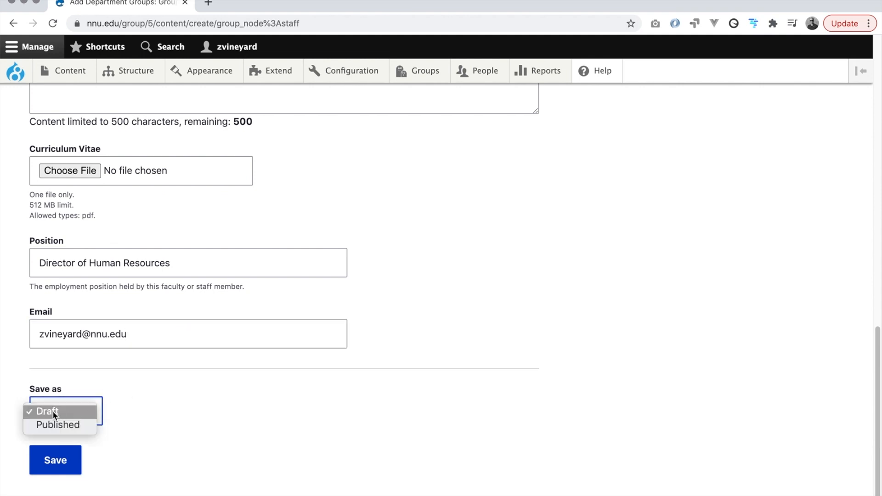
pyautogui.click(70, 424)
pyautogui.scroll(-1, 133, 421)
pyautogui.click(64, 442)
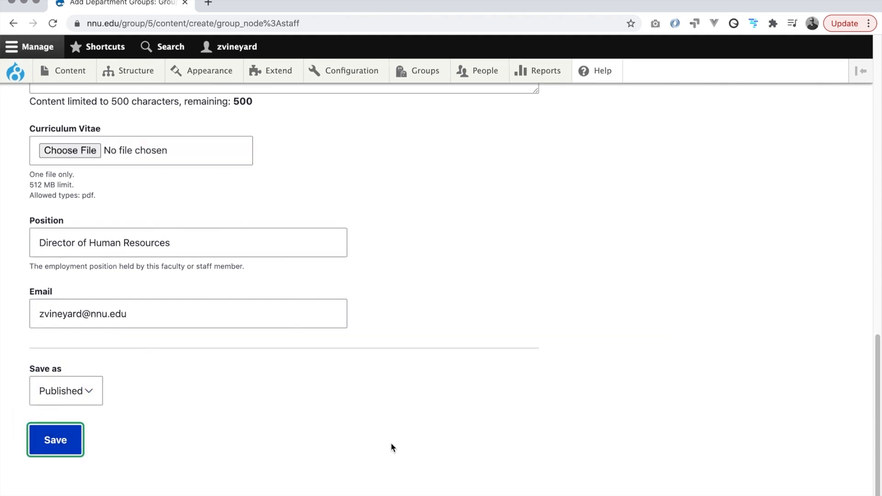
pyautogui.scroll(5, 315, 431)
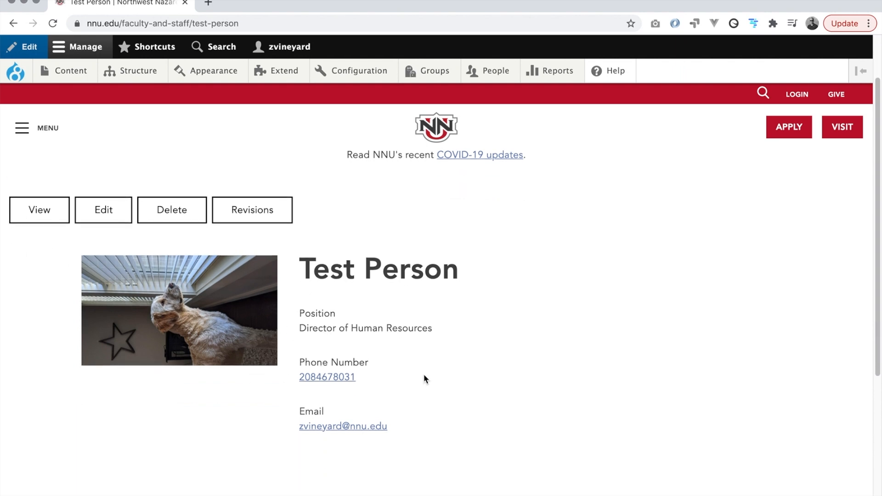
pyautogui.moveTo(298, 322); pyautogui.dragTo(439, 329)
pyautogui.click(453, 331)
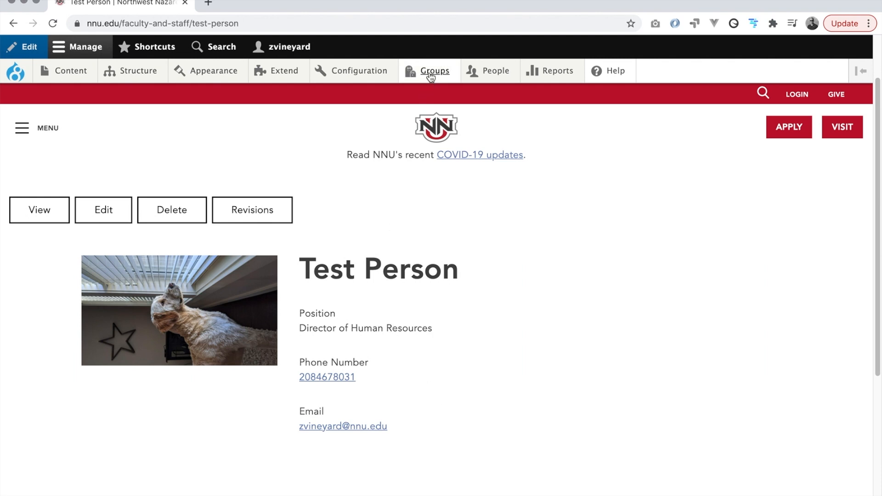
# Go from the Groups list to the Business group's Nodes content list.
pyautogui.moveTo(430, 74)
pyautogui.click(418, 94)
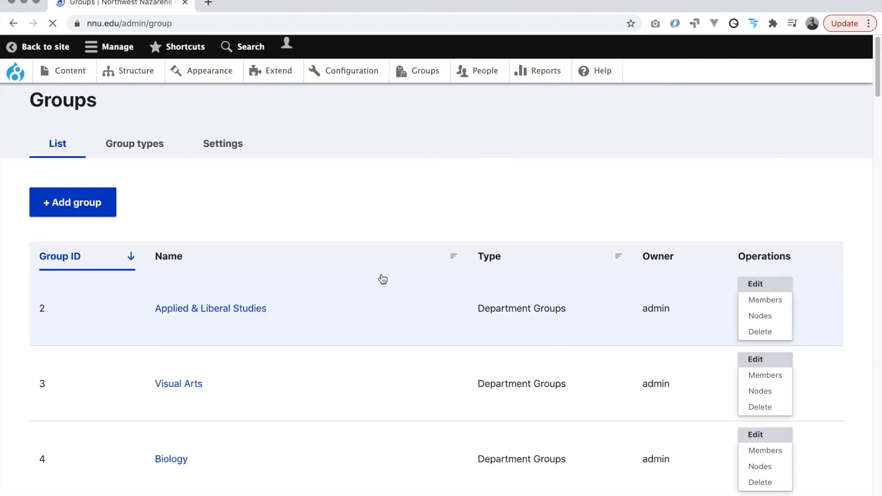
pyautogui.scroll(-3, 375, 274)
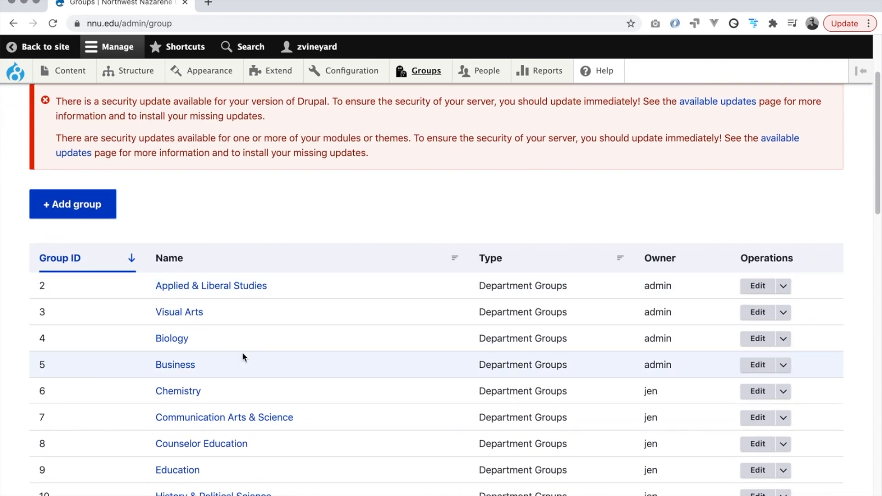
pyautogui.click(782, 366)
pyautogui.click(774, 397)
# Find the published Test Person Staff item and open its Operations dropdown.
pyautogui.scroll(-1, 490, 353)
pyautogui.scroll(-5, 489, 349)
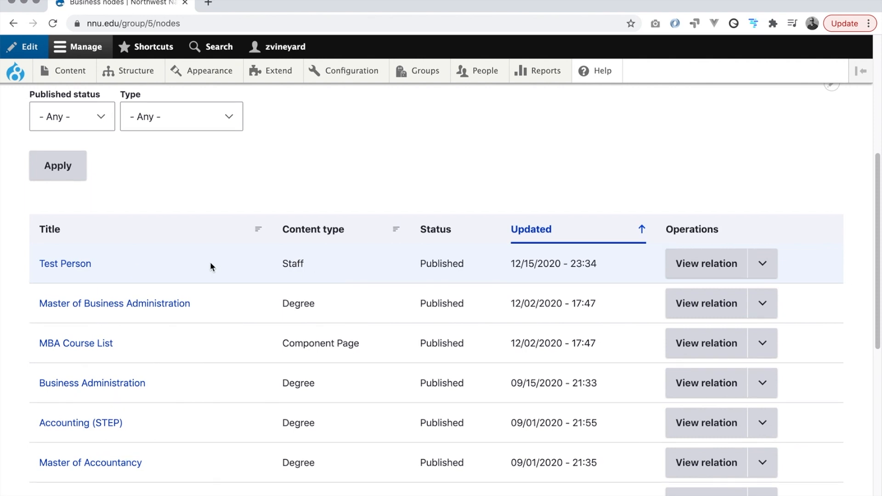
pyautogui.scroll(4, 210, 264)
pyautogui.scroll(-4, 379, 184)
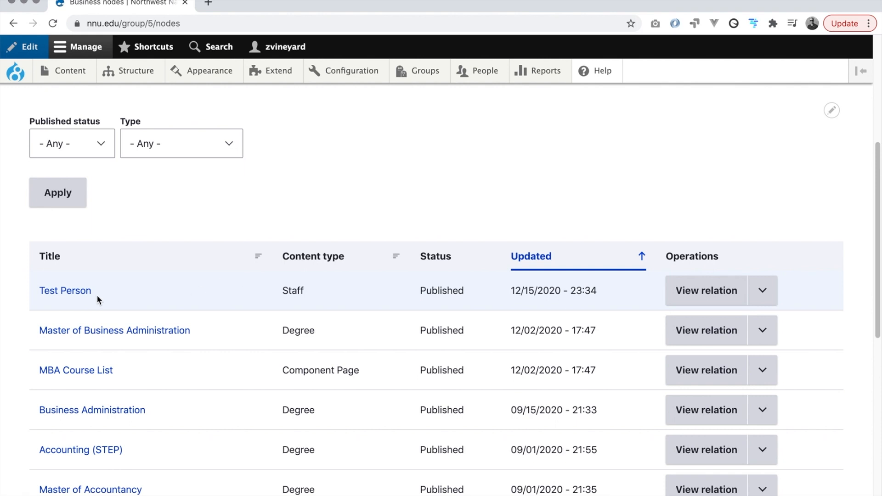
pyautogui.scroll(2, 170, 289)
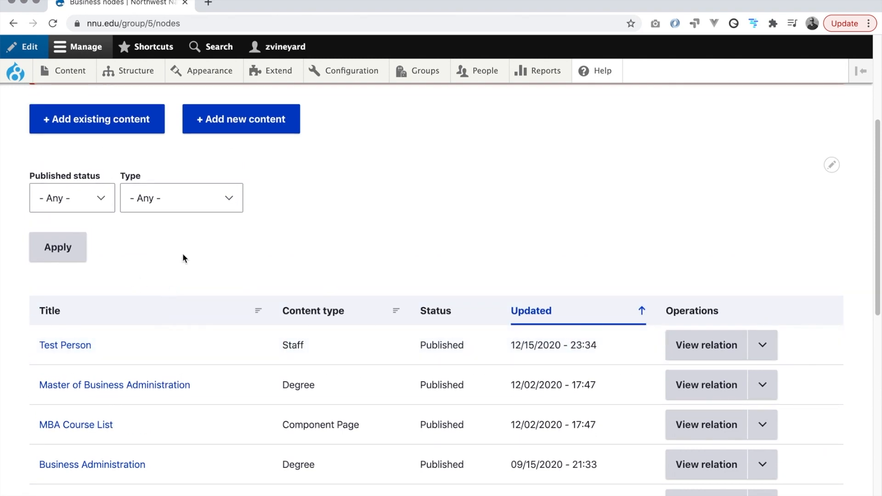
pyautogui.scroll(1, 197, 269)
pyautogui.scroll(-2, 276, 339)
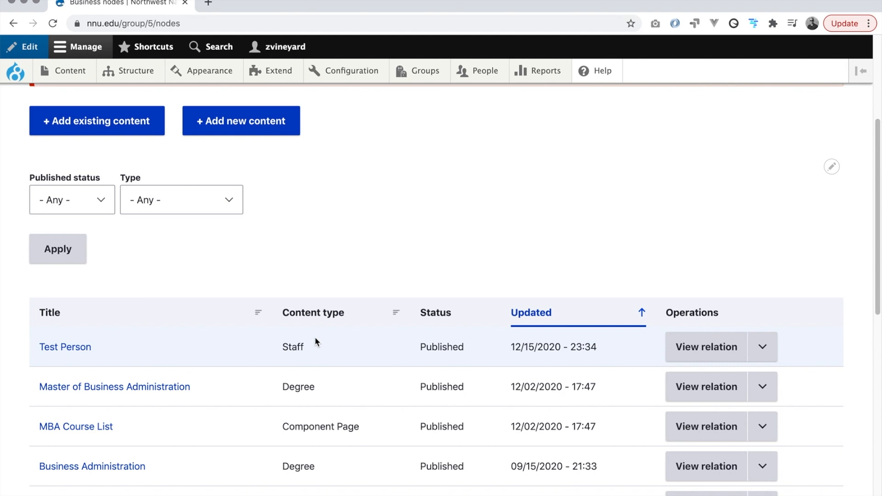
pyautogui.scroll(-8, 233, 362)
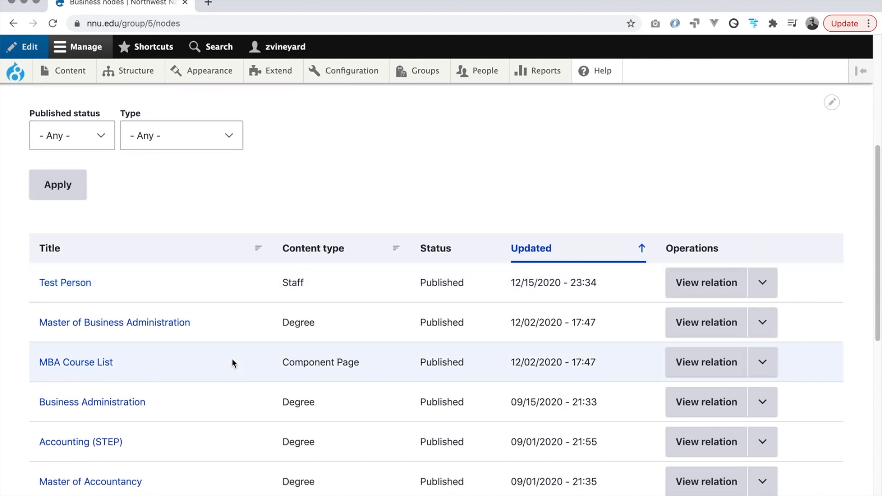
pyautogui.scroll(10, 231, 357)
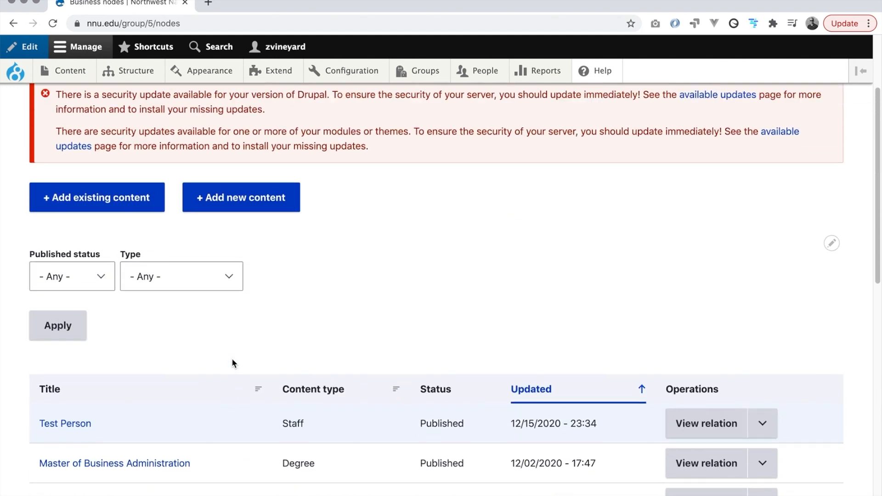
pyautogui.scroll(-3, 234, 357)
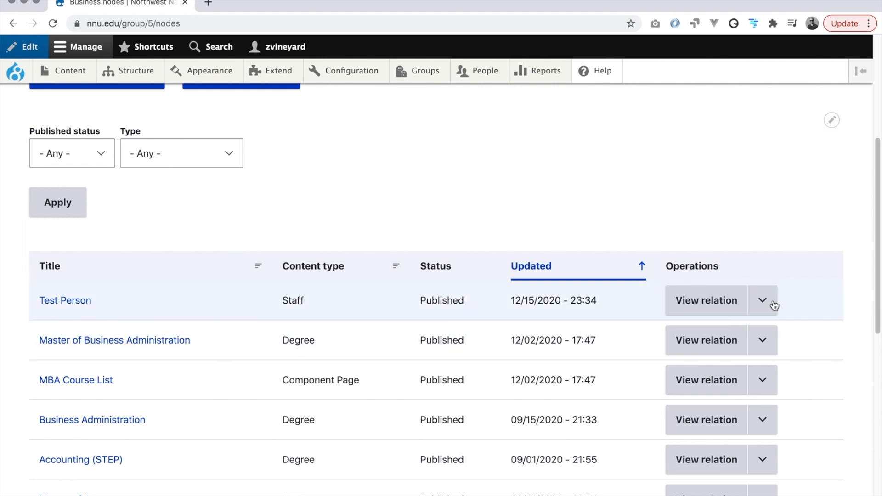
pyautogui.click(762, 301)
# Remove the teaser image from the Test Person staff entry and save it.
pyautogui.click(735, 395)
pyautogui.scroll(-5, 436, 380)
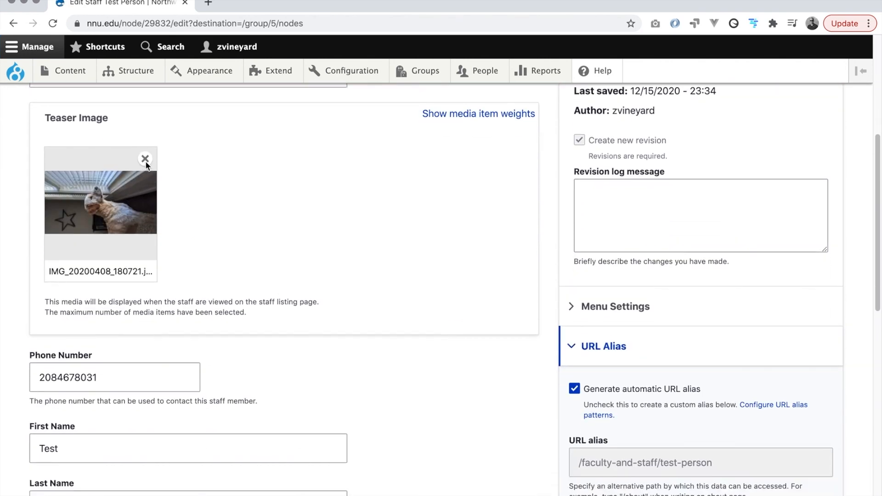
pyautogui.click(146, 160)
pyautogui.scroll(-10, 214, 238)
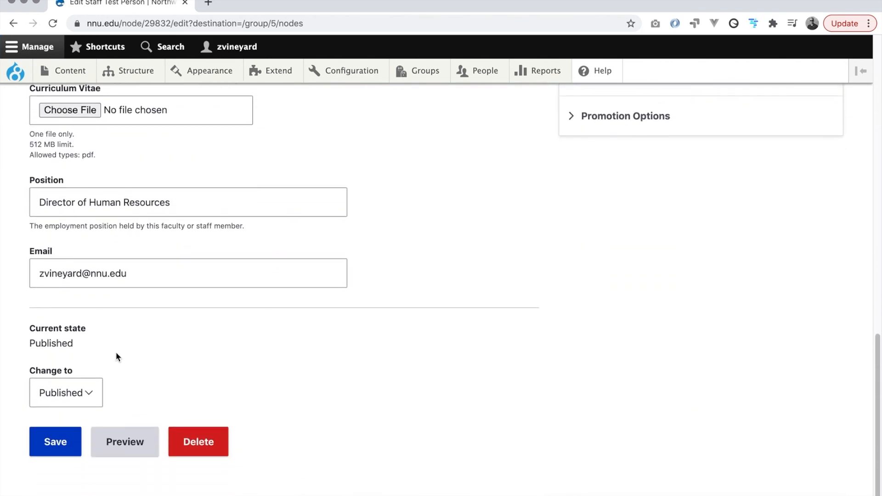
pyautogui.click(55, 439)
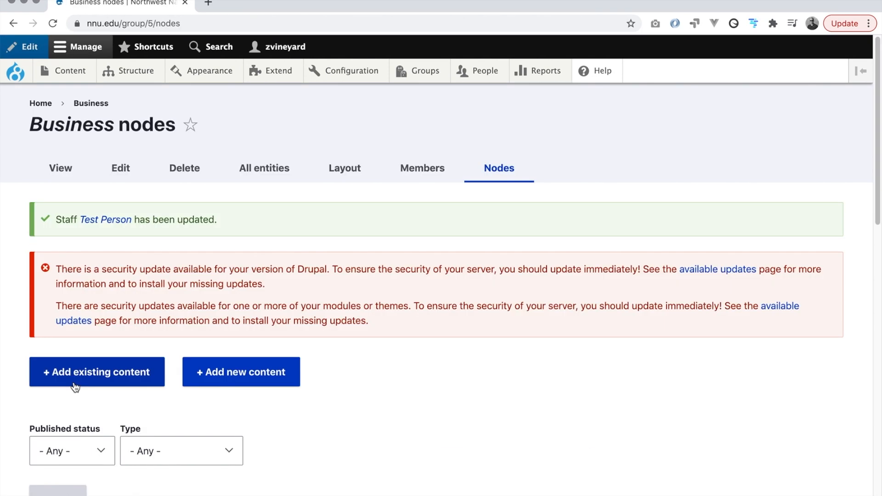
# Confirm the Change to moderation state stays set to Published.
pyautogui.scroll(-12, 75, 386)
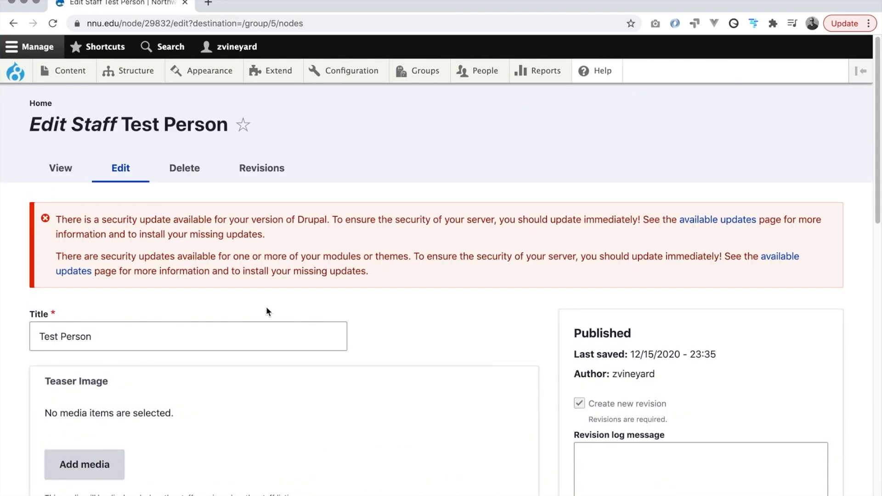
pyautogui.scroll(-10, 268, 309)
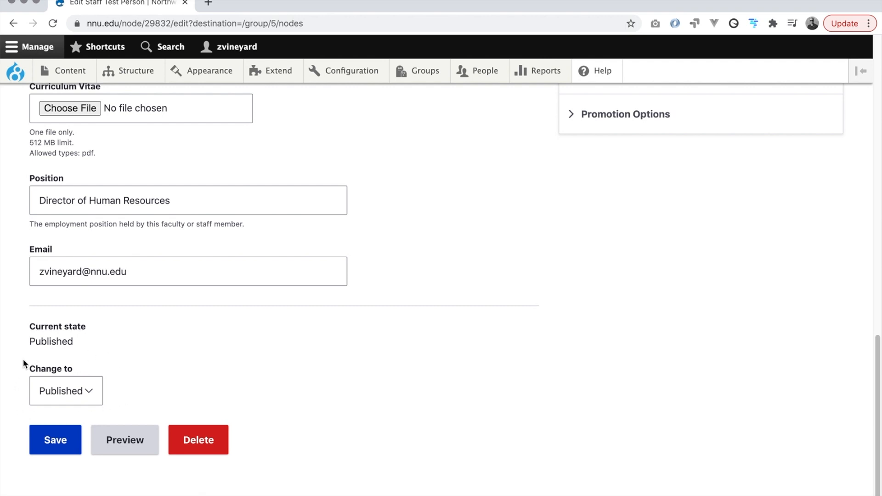
pyautogui.click(95, 393)
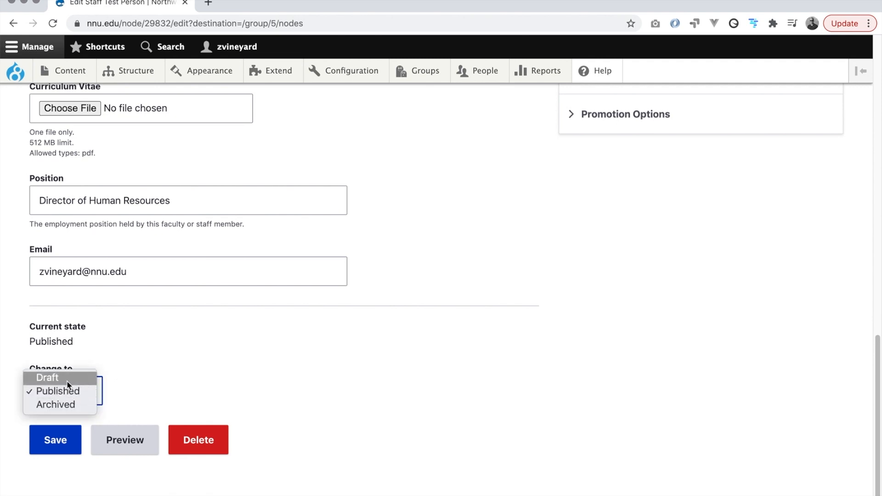
pyautogui.click(160, 362)
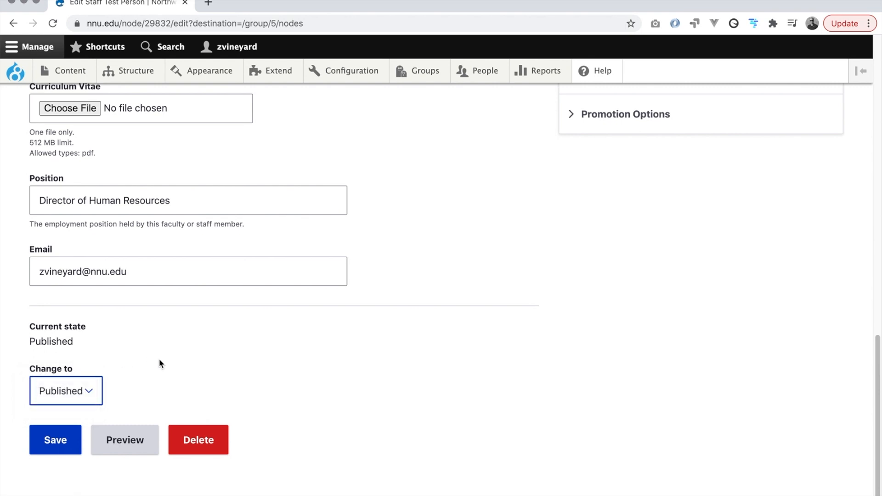
pyautogui.scroll(1, 161, 360)
pyautogui.click(162, 361)
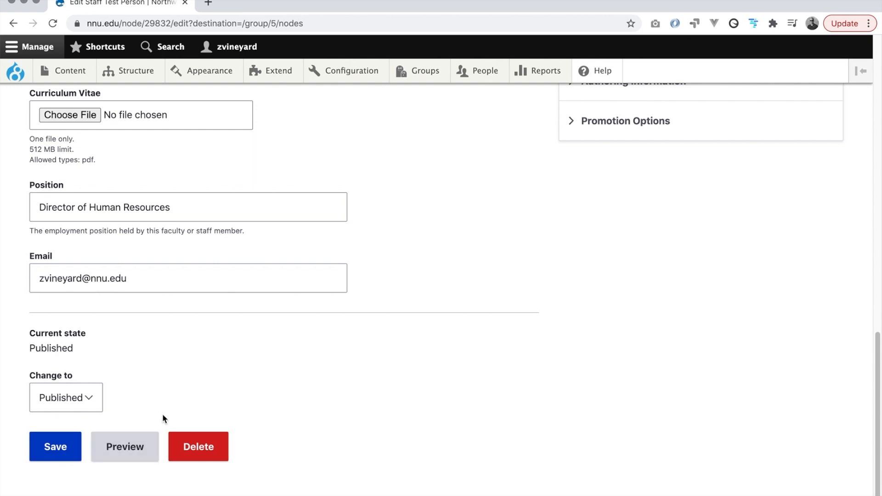
pyautogui.scroll(1, 219, 400)
pyautogui.scroll(-1, 220, 400)
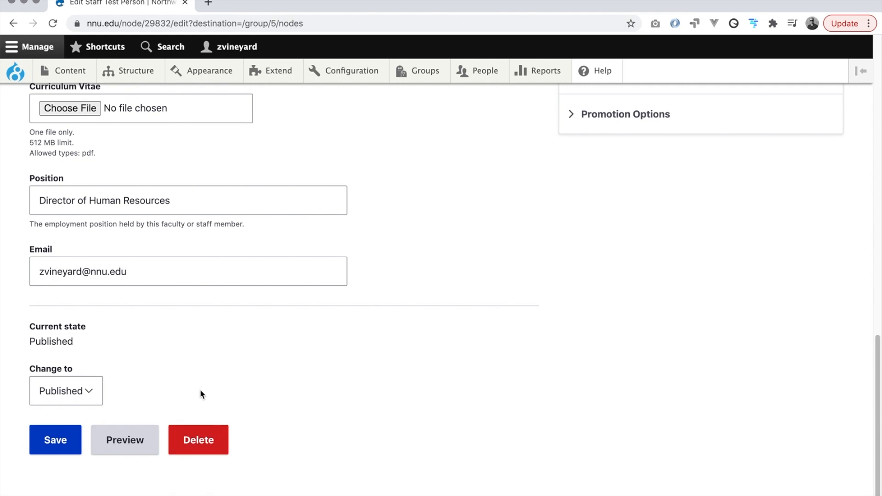
pyautogui.scroll(10, 200, 391)
# Show the Business group's Nodes list from the Groups overview to see Test Person updated at 23:35.
pyautogui.click(417, 73)
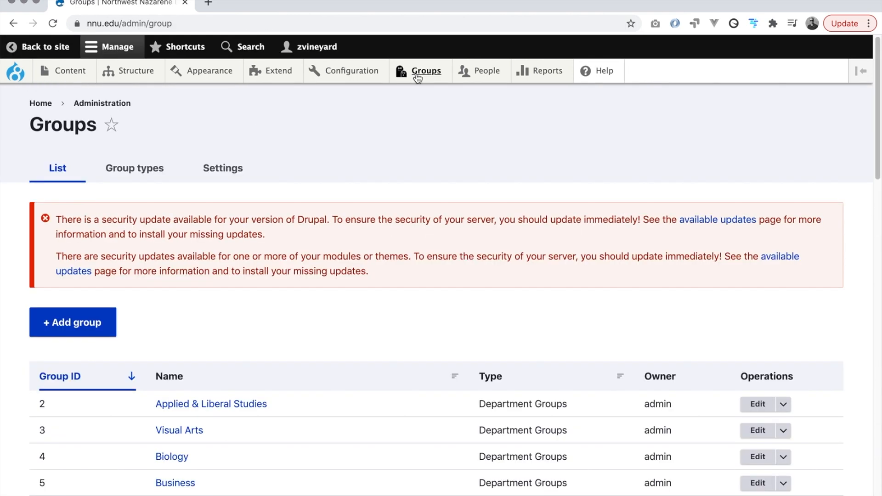
pyautogui.scroll(-4, 388, 324)
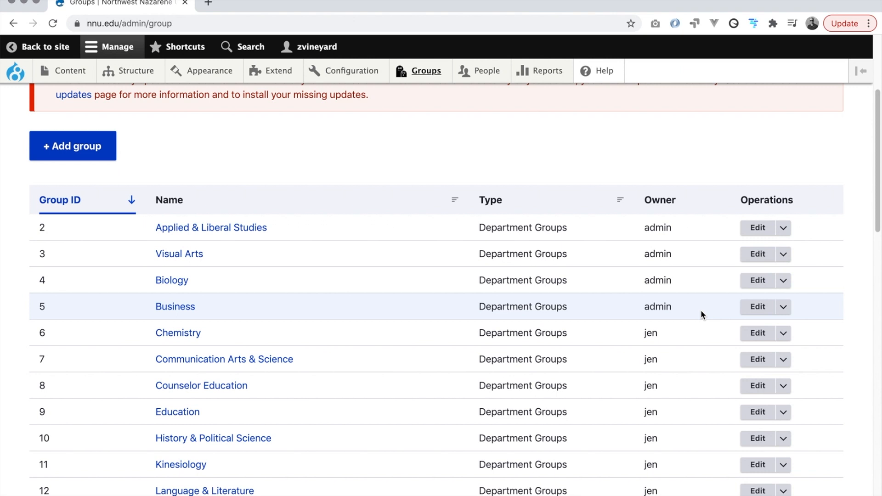
pyautogui.click(783, 306)
pyautogui.click(775, 338)
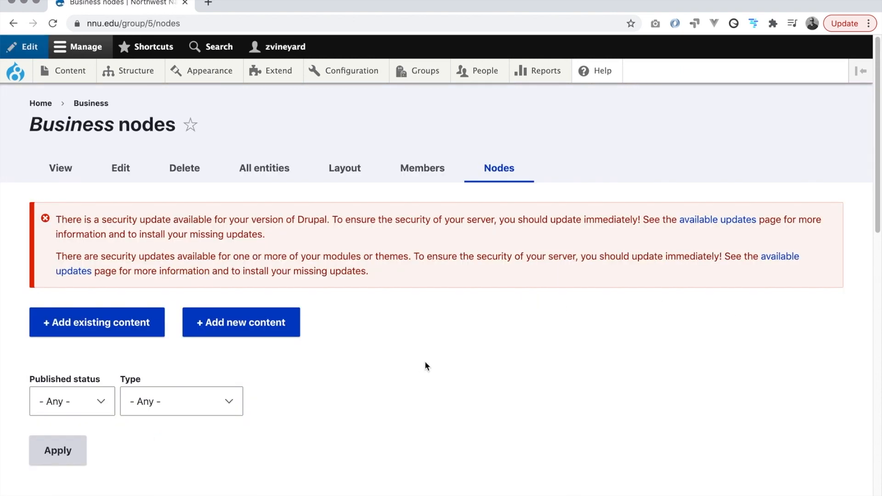
pyautogui.scroll(-5, 384, 341)
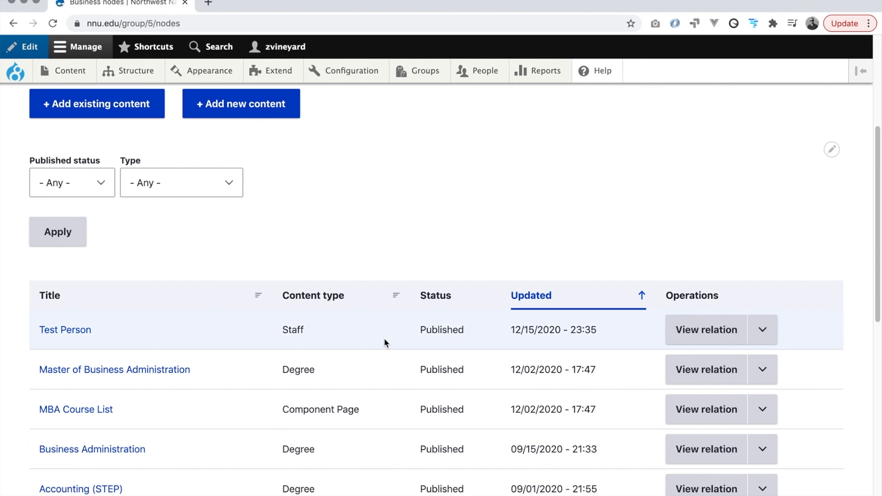